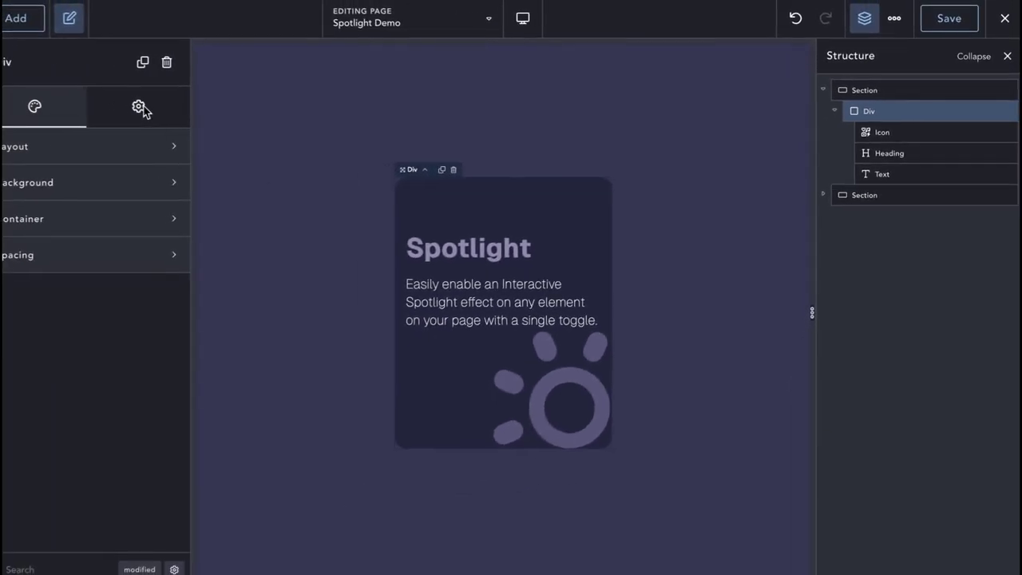
Enable the Spotlight mouse effect on the card's Div under Elements Hive Pro Mouse Effects.
{"action": "left_click", "coordinate": [155, 111]}
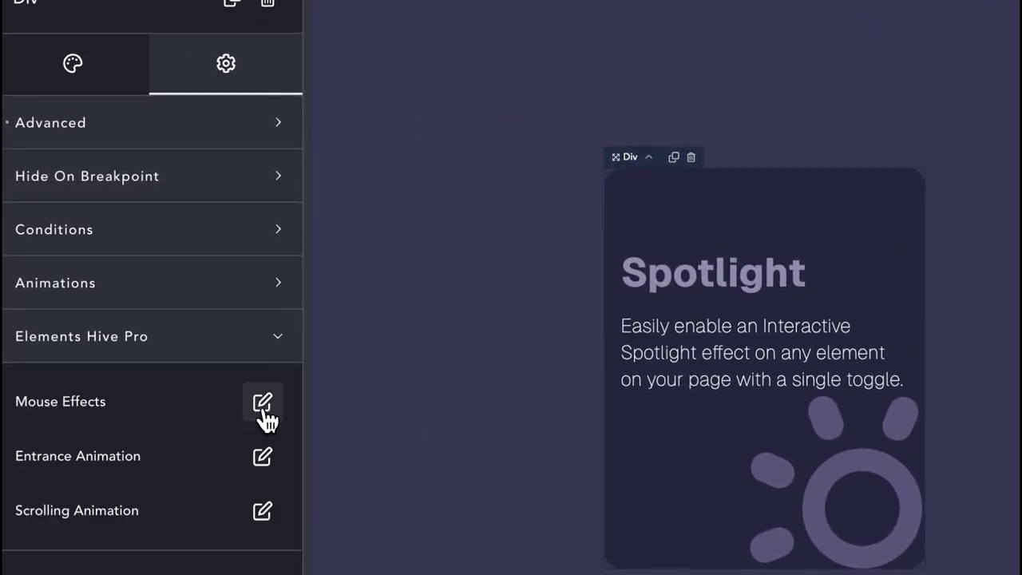
{"action": "left_click", "coordinate": [262, 403]}
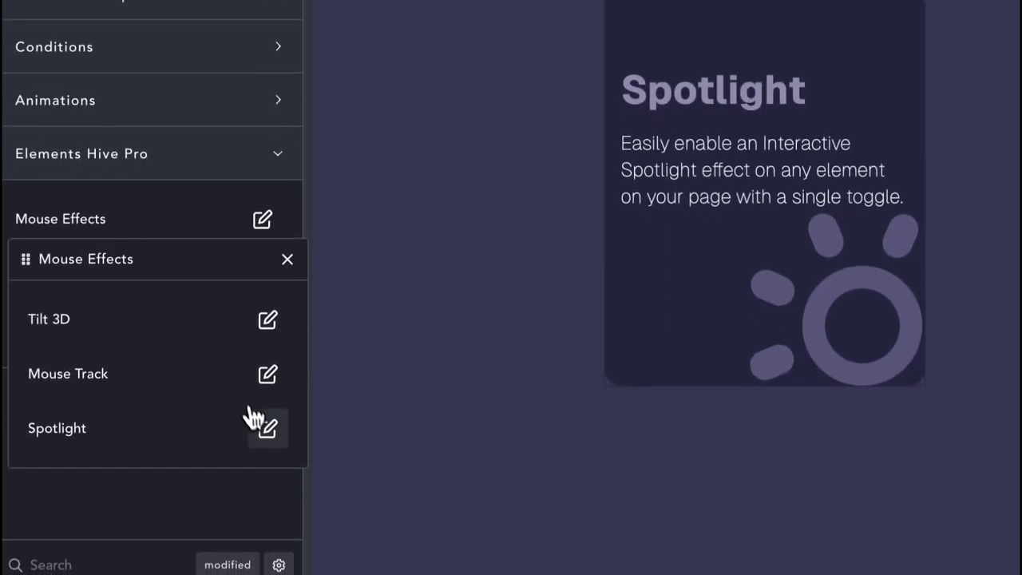
{"action": "left_click", "coordinate": [266, 427]}
{"action": "left_click", "coordinate": [264, 372]}
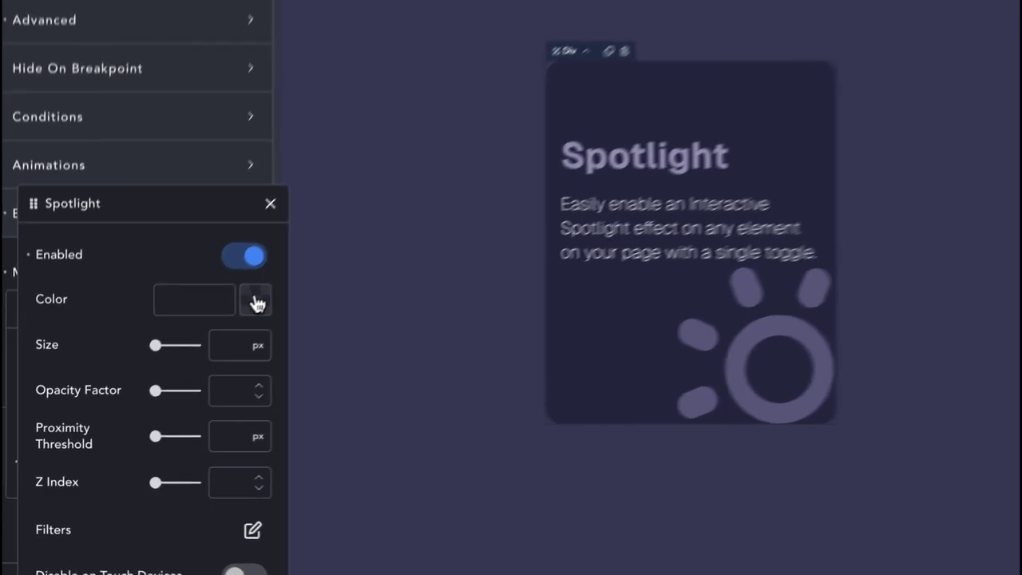
Set the card's spotlight colour to light purple #9191FFFF.
{"action": "left_click", "coordinate": [156, 368]}
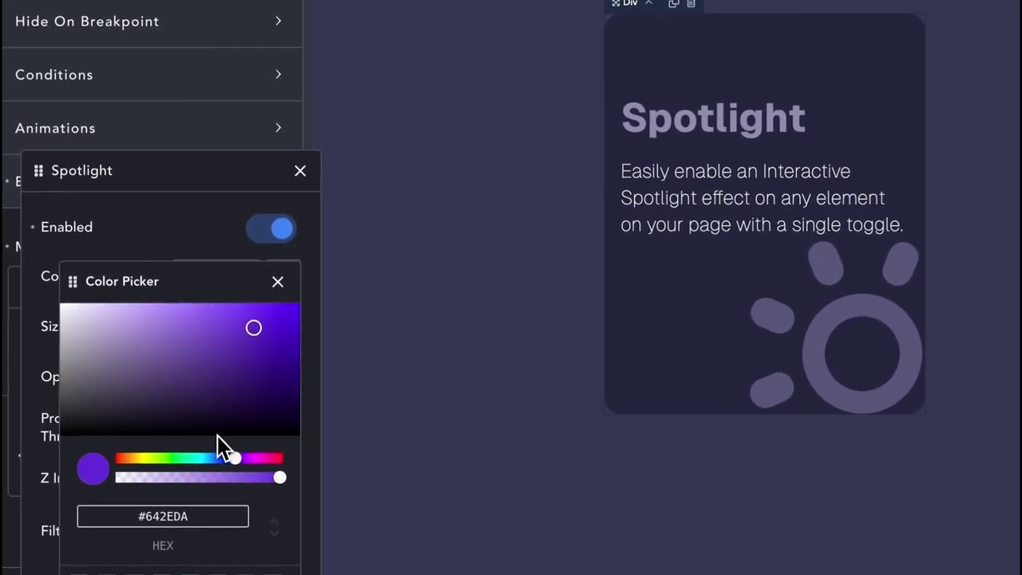
{"action": "left_click_drag", "start_coordinate": [221, 456], "coordinate": [201, 456]}
{"action": "left_click", "coordinate": [68, 333]}
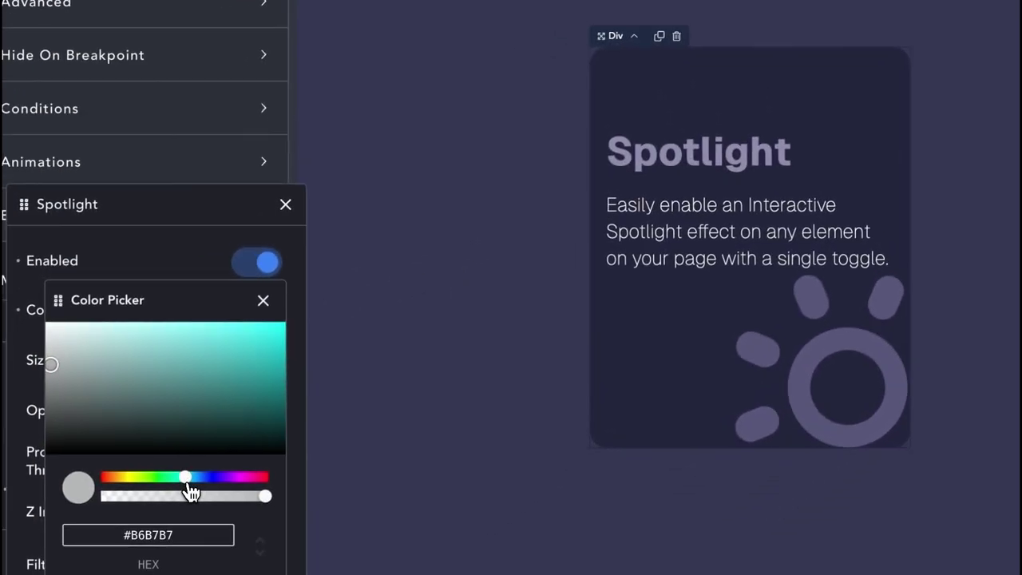
{"action": "left_click_drag", "start_coordinate": [83, 567], "coordinate": [97, 567]}
{"action": "left_click", "coordinate": [60, 518]}
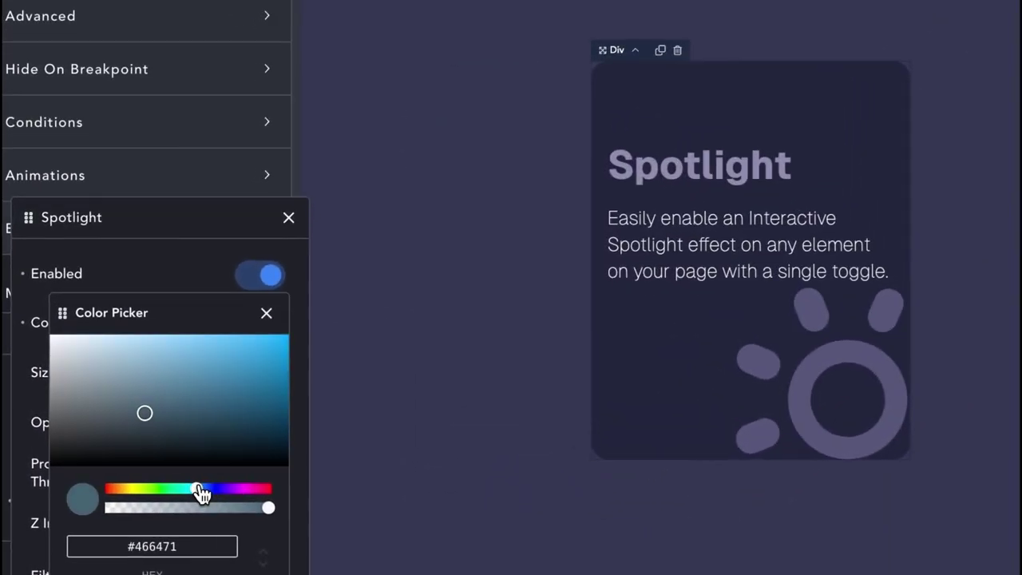
{"action": "left_click_drag", "start_coordinate": [201, 494], "coordinate": [217, 488]}
{"action": "left_click_drag", "start_coordinate": [158, 330], "coordinate": [156, 331]}
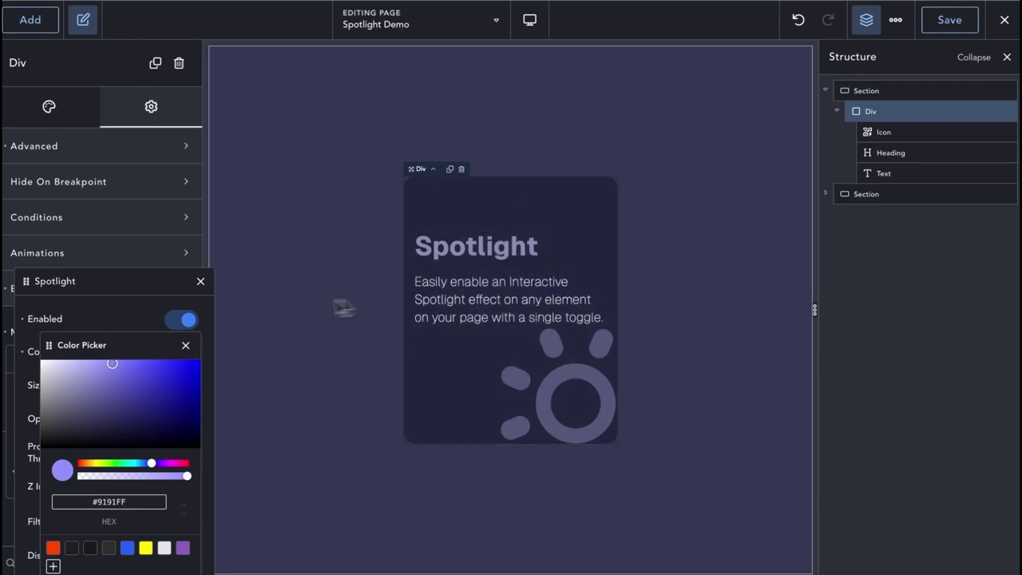
{"action": "left_click", "coordinate": [101, 325]}
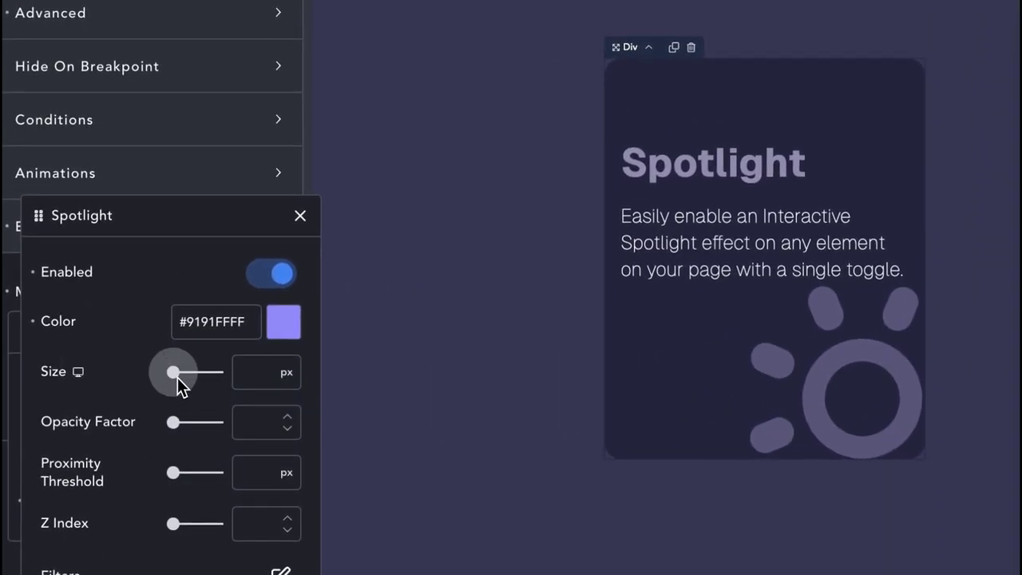
Enlarge the spotlight Size from 175 px to its 500 px maximum.
{"action": "mouse_move", "coordinate": [177, 377]}
{"action": "left_mouse_down"}
{"action": "mouse_move", "coordinate": [224, 377]}
{"action": "mouse_move", "coordinate": [195, 375]}
{"action": "left_mouse_up"}
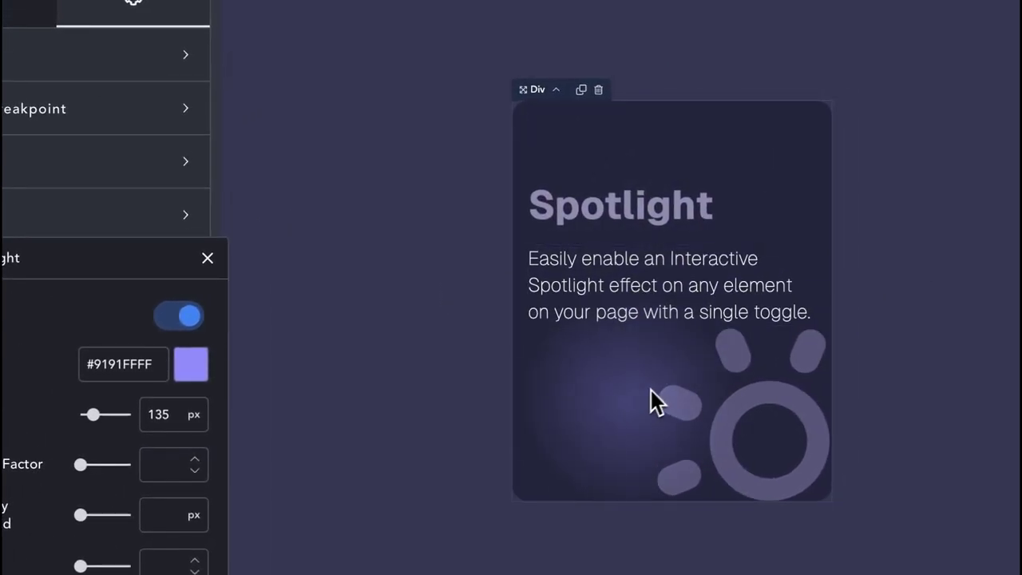
{"action": "left_click_drag", "start_coordinate": [93, 414], "coordinate": [283, 429]}
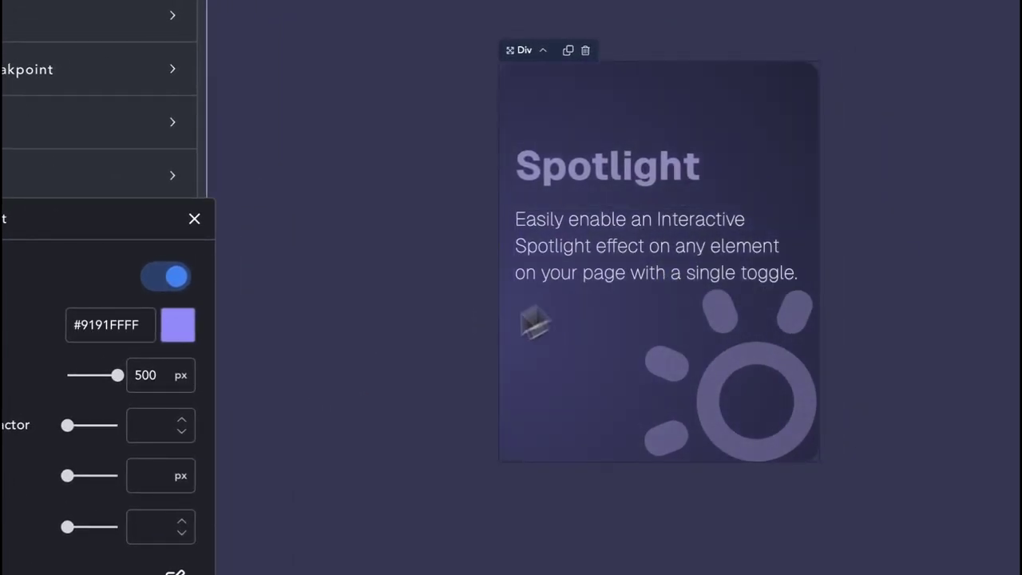
Try spotlight Opacity Factor values of 3 and 1.3, then reset it to default.
{"action": "left_click_drag", "start_coordinate": [67, 425], "coordinate": [117, 425]}
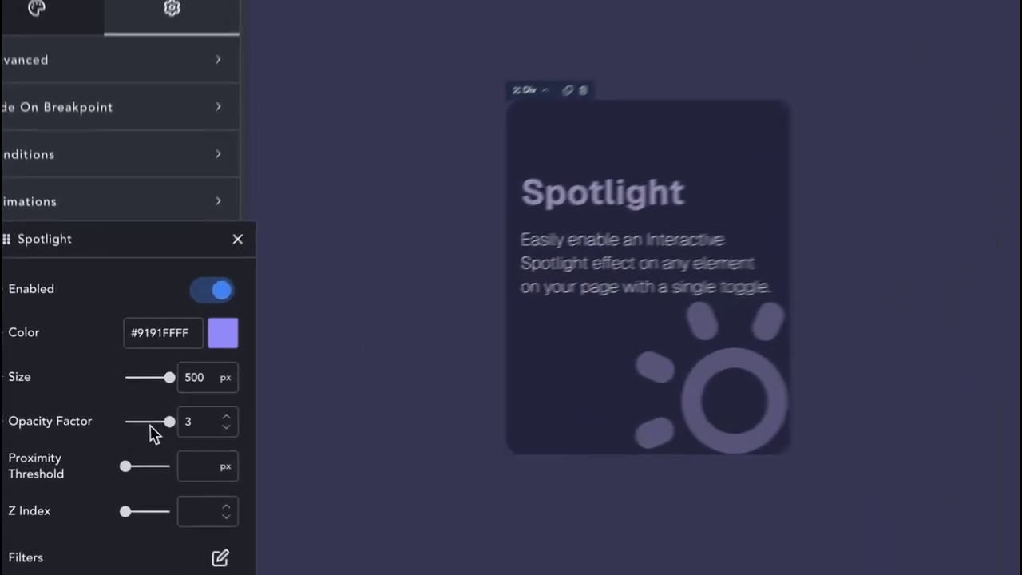
{"action": "left_click_drag", "start_coordinate": [141, 423], "coordinate": [130, 424]}
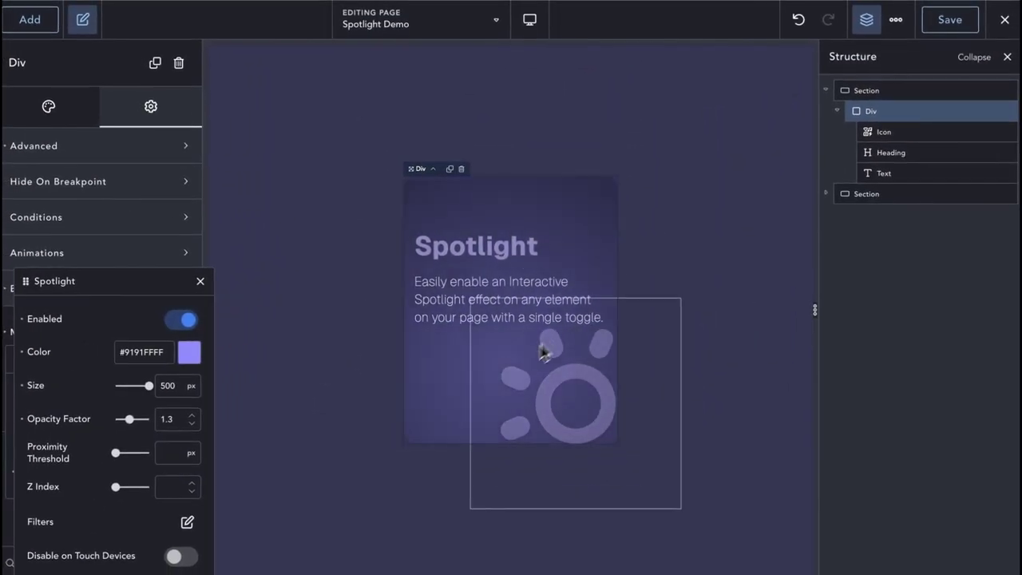
{"action": "left_click", "coordinate": [24, 418]}
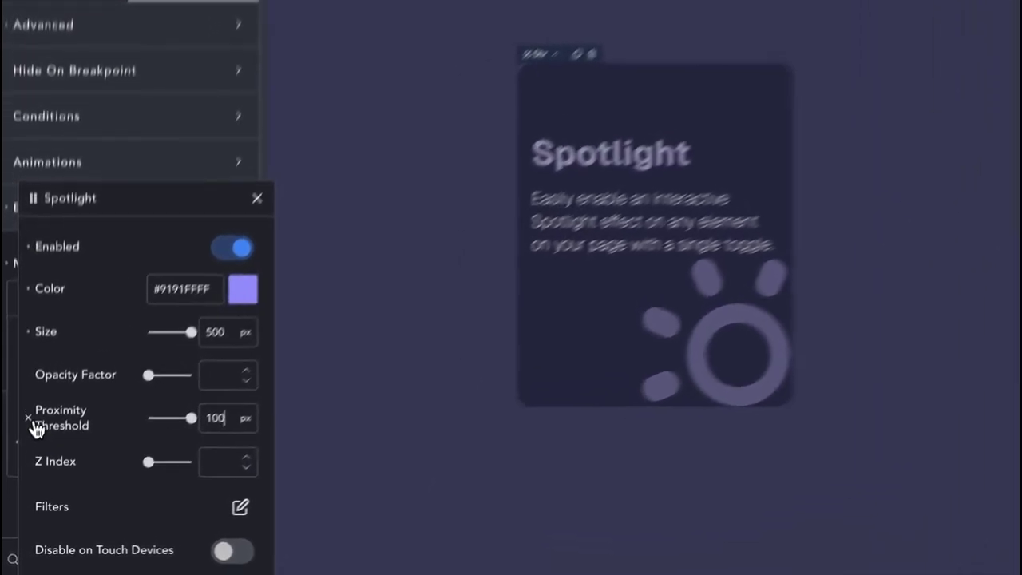
Clear the spotlight's 100 px Proximity Threshold back to its default.
{"action": "left_click", "coordinate": [22, 453]}
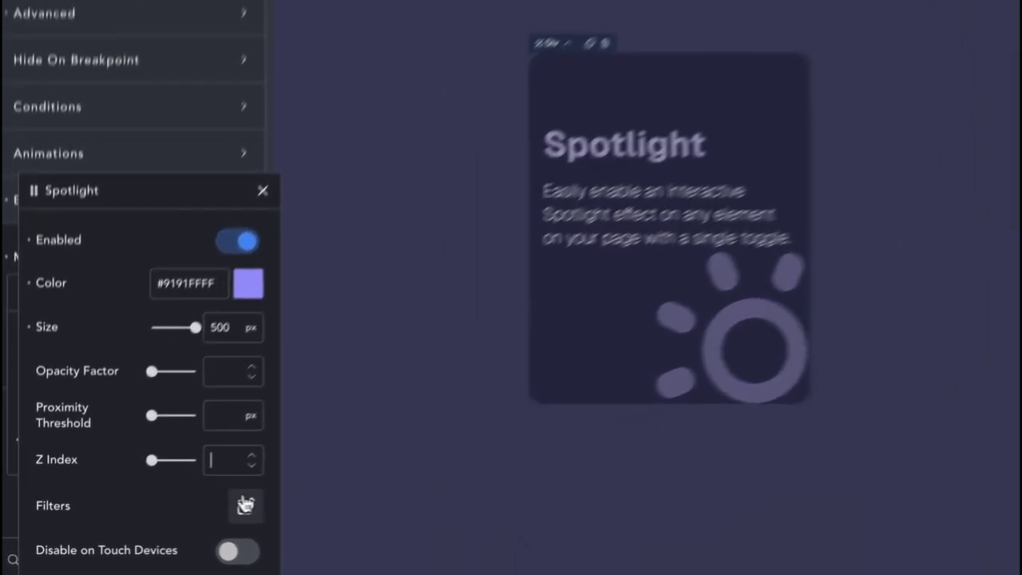
Add a brightness filter to the spotlight, raising it to 113% then 160%.
{"action": "left_click", "coordinate": [188, 521]}
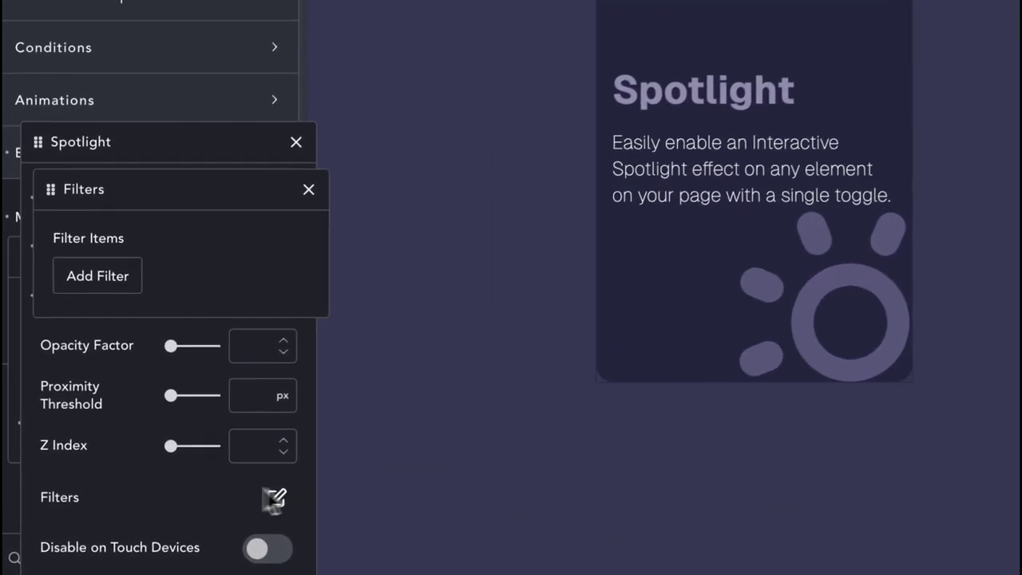
{"action": "left_click", "coordinate": [128, 281]}
{"action": "left_click", "coordinate": [173, 338]}
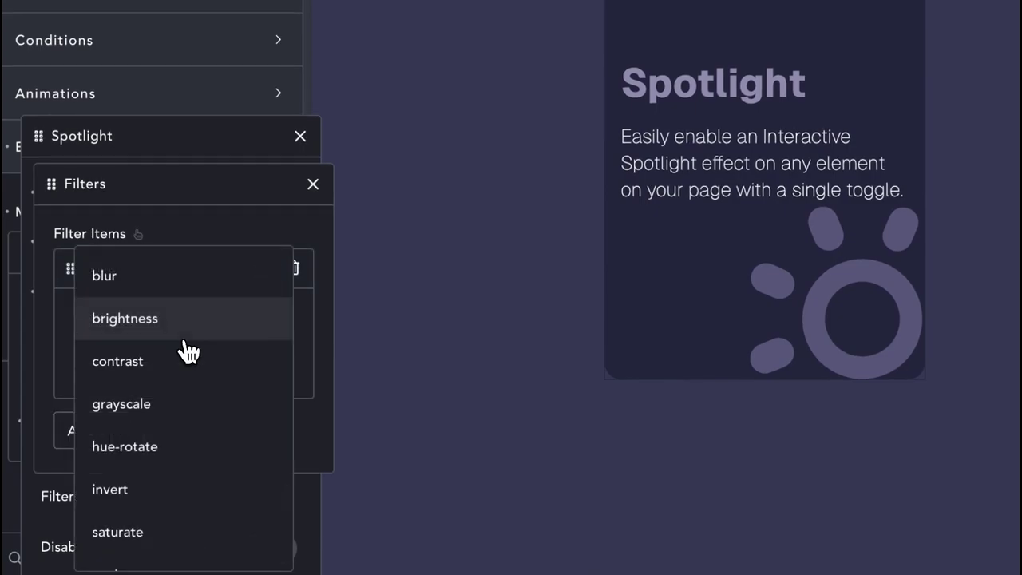
{"action": "left_click", "coordinate": [186, 339]}
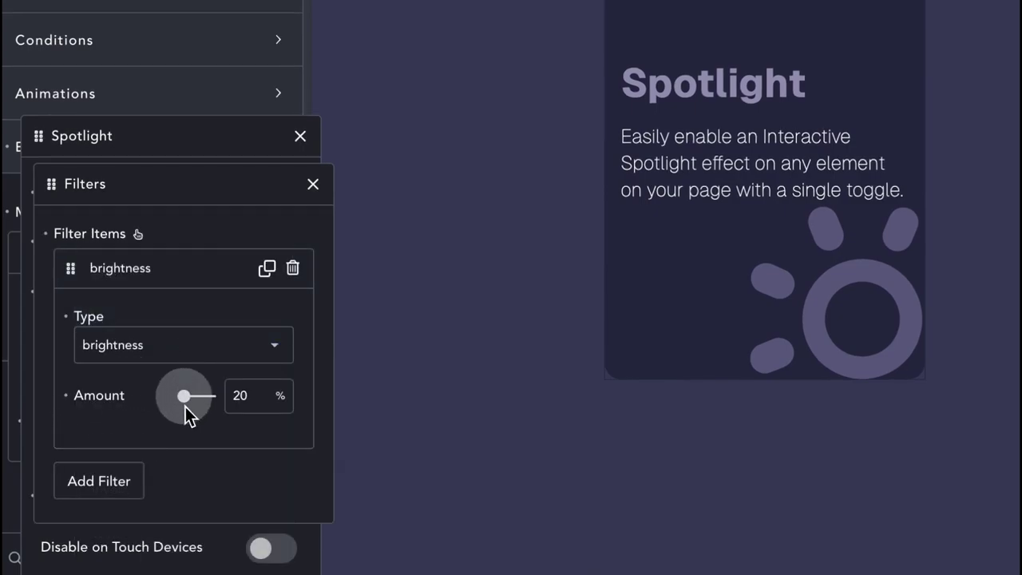
{"action": "left_click_drag", "start_coordinate": [186, 406], "coordinate": [202, 407]}
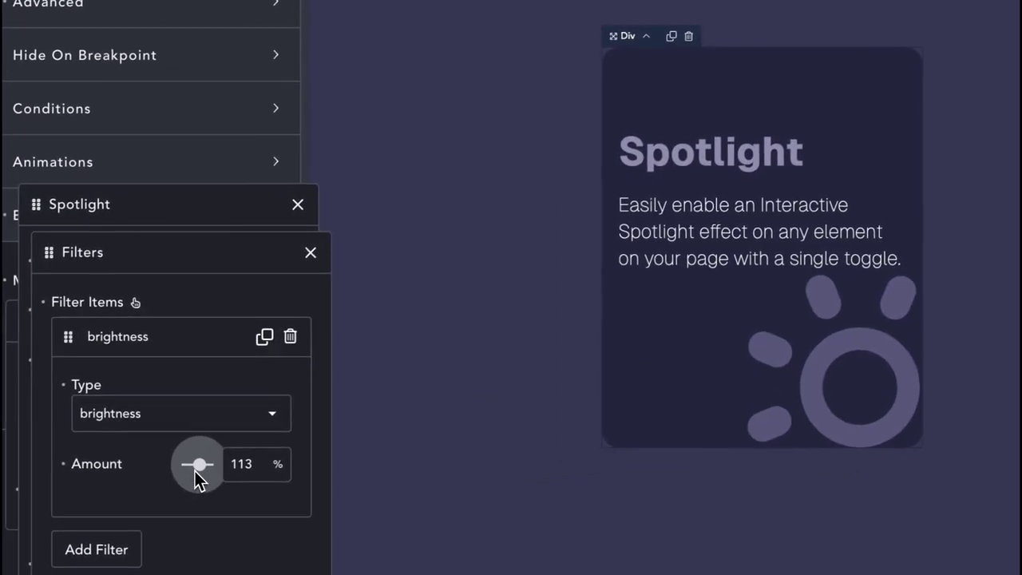
{"action": "left_click_drag", "start_coordinate": [195, 471], "coordinate": [205, 471]}
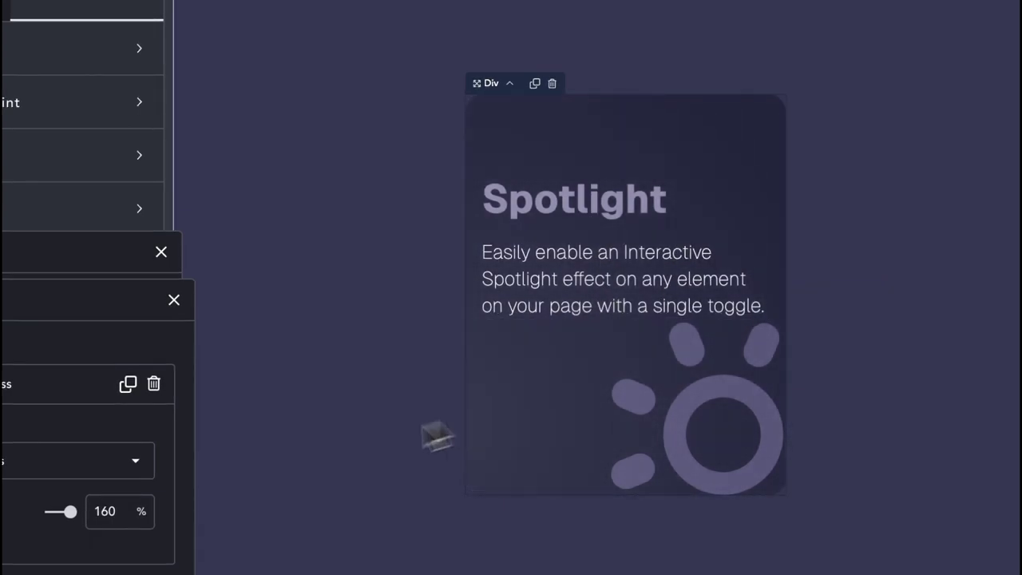
Switch the spotlight filter to blur at 41 px.
{"action": "left_click", "coordinate": [12, 472]}
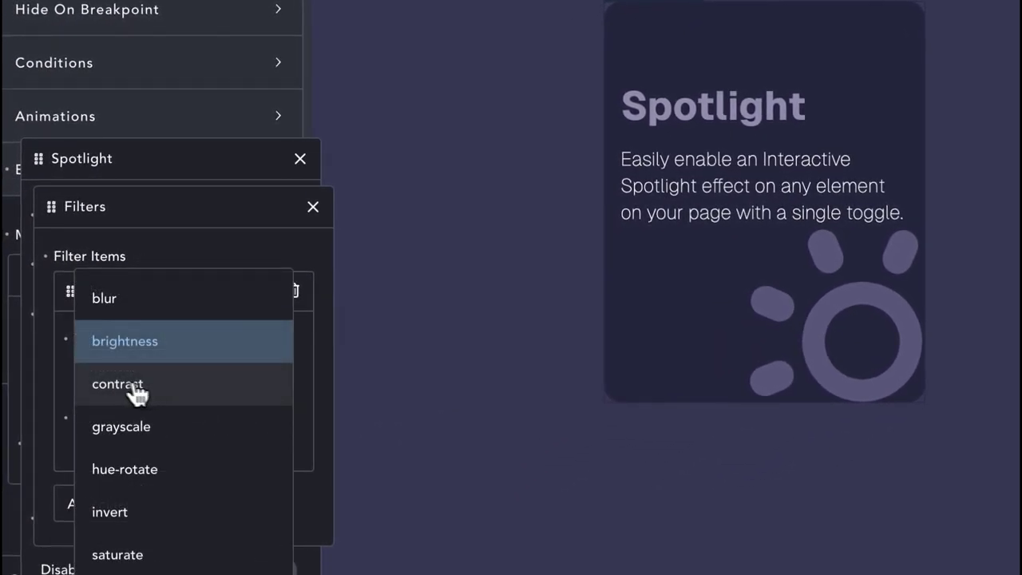
{"action": "left_click", "coordinate": [148, 301]}
{"action": "left_click_drag", "start_coordinate": [183, 418], "coordinate": [196, 418]}
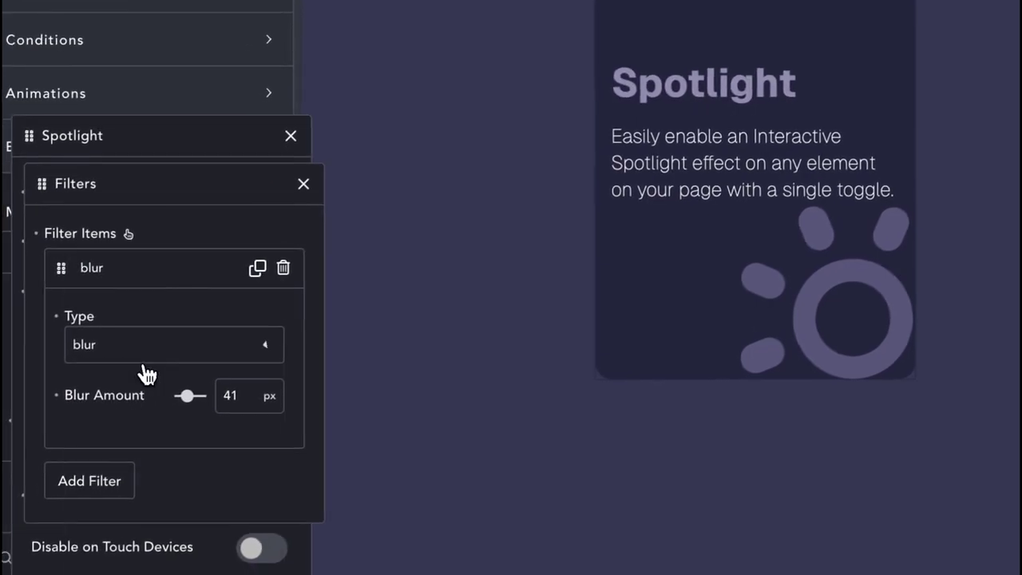
Try an invert filter, then delete the filter item and close Filters.
{"action": "left_click", "coordinate": [147, 358]}
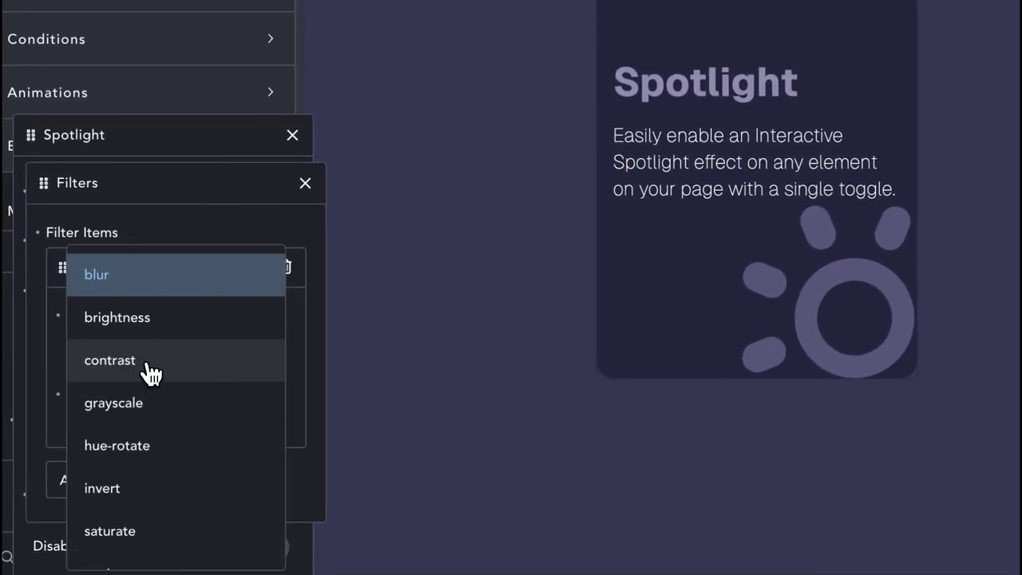
{"action": "scroll", "coordinate": [160, 435], "scroll_direction": "down", "scroll_amount": 1}
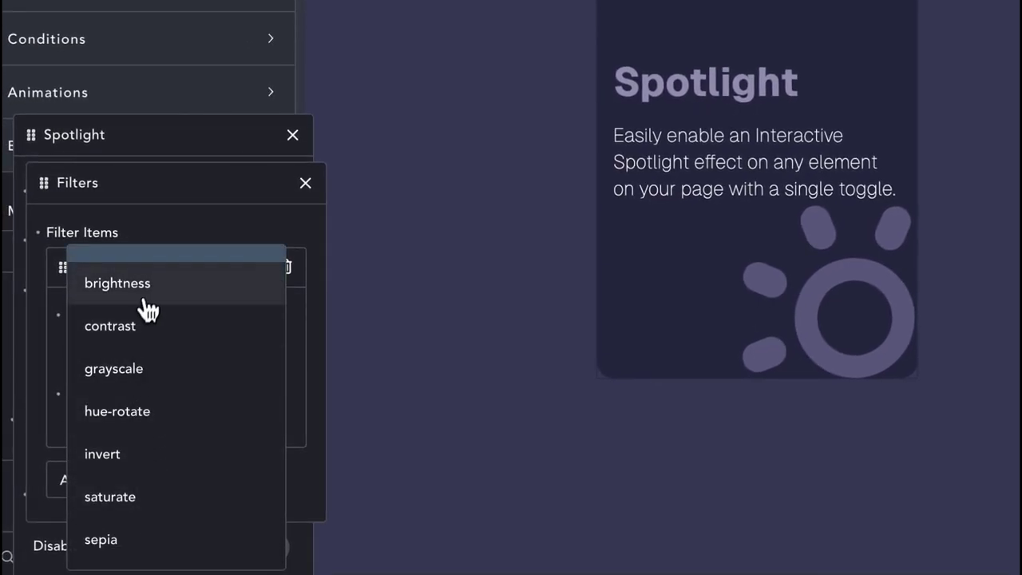
{"action": "left_click", "coordinate": [147, 471]}
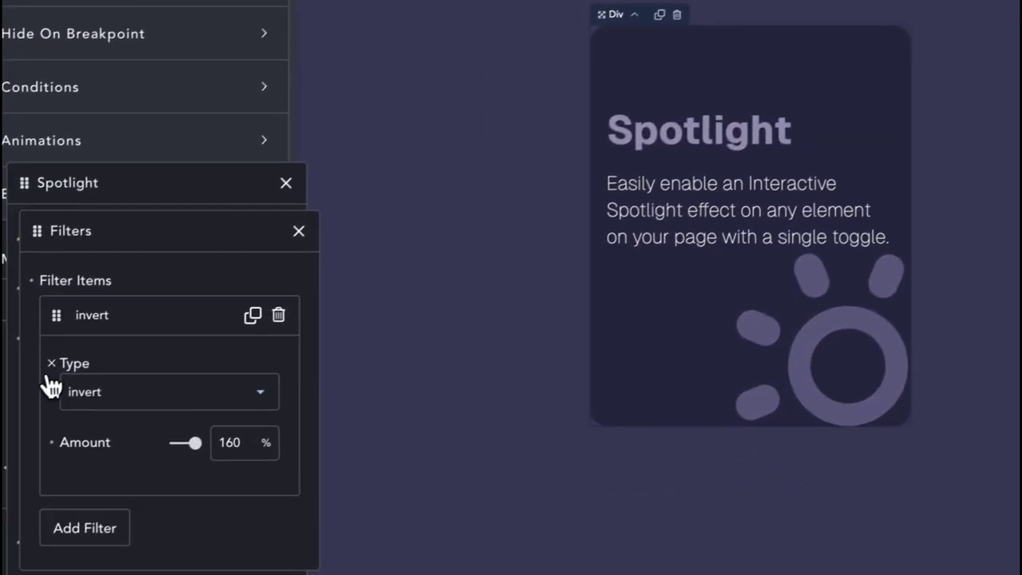
{"action": "left_click", "coordinate": [0, 437]}
{"action": "left_click", "coordinate": [292, 307]}
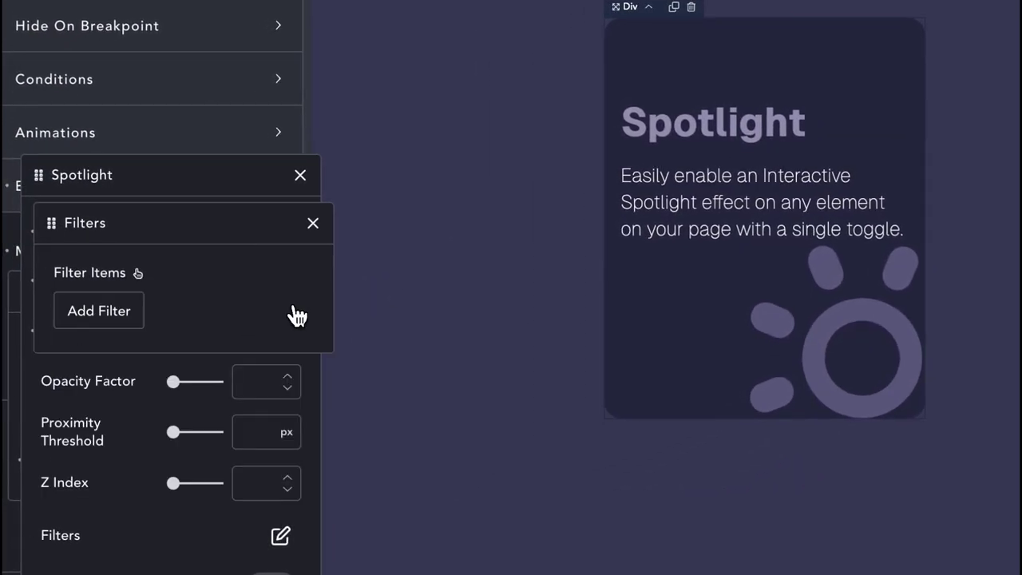
{"action": "left_click", "coordinate": [313, 224]}
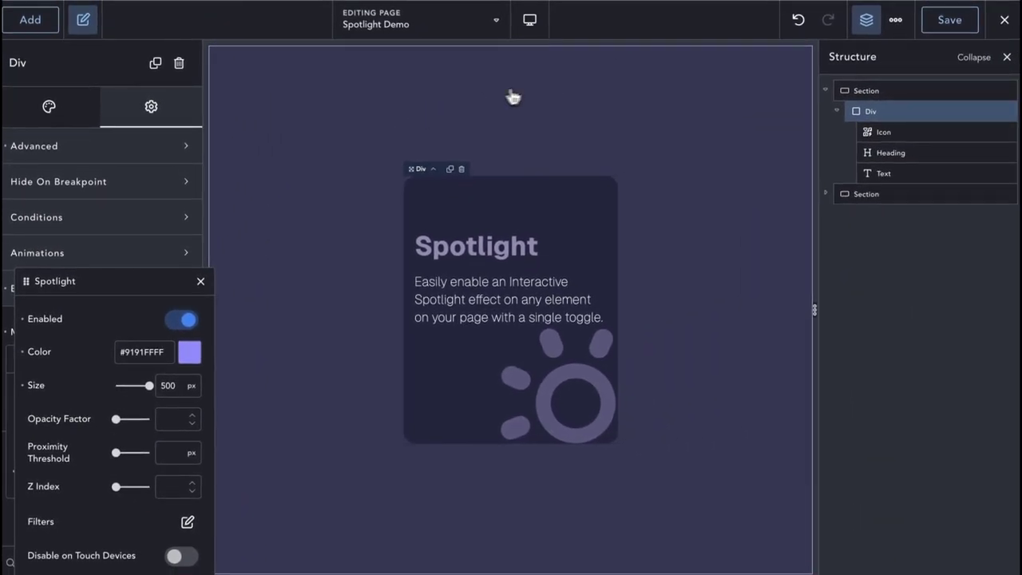
Insert a new Div into the Section and move it above the card.
{"action": "left_click", "coordinate": [886, 93]}
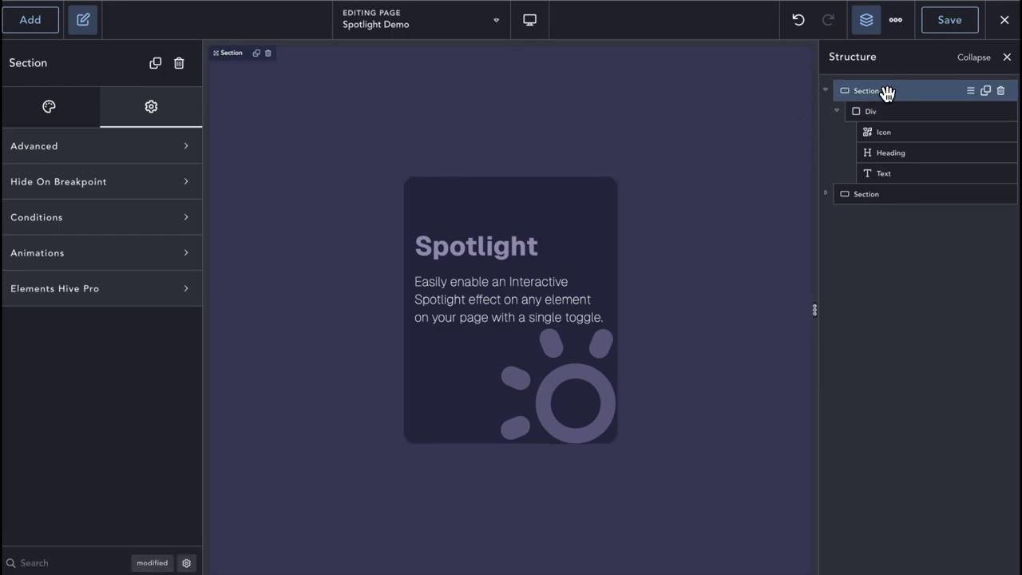
{"action": "left_click", "coordinate": [31, 20]}
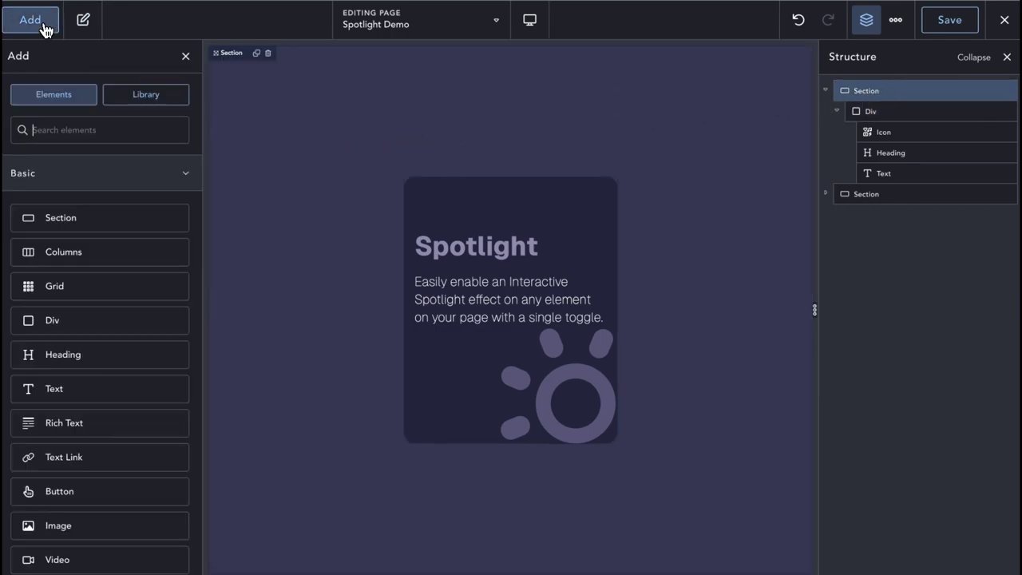
{"action": "type", "text": "div"}
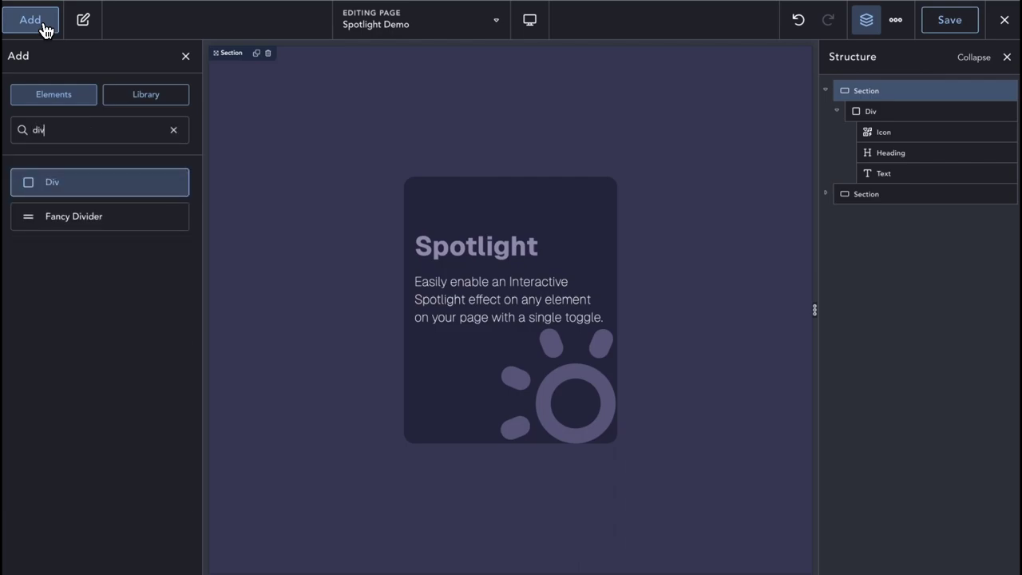
{"action": "key", "text": "Return"}
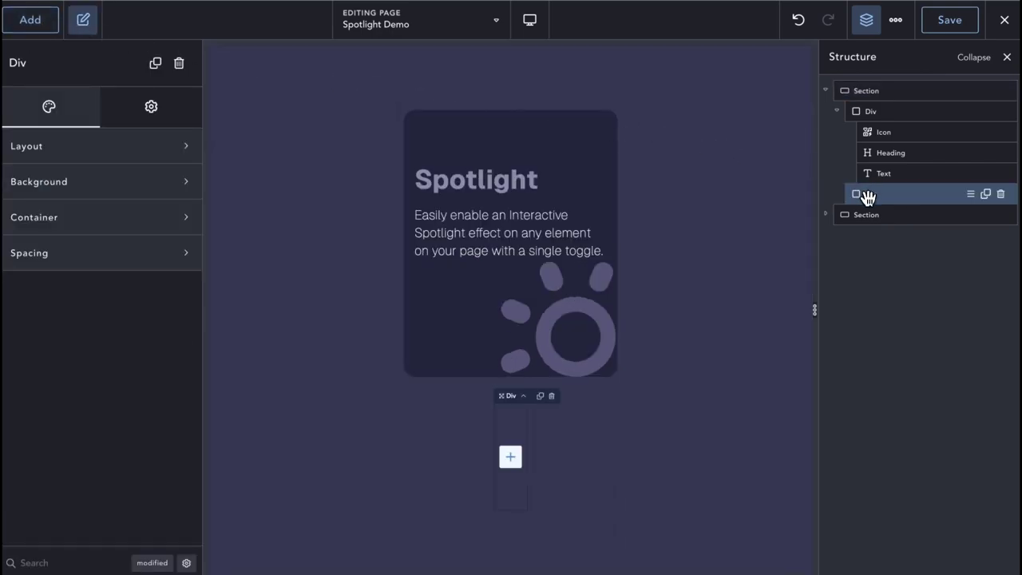
{"action": "left_click_drag", "start_coordinate": [868, 196], "coordinate": [870, 101]}
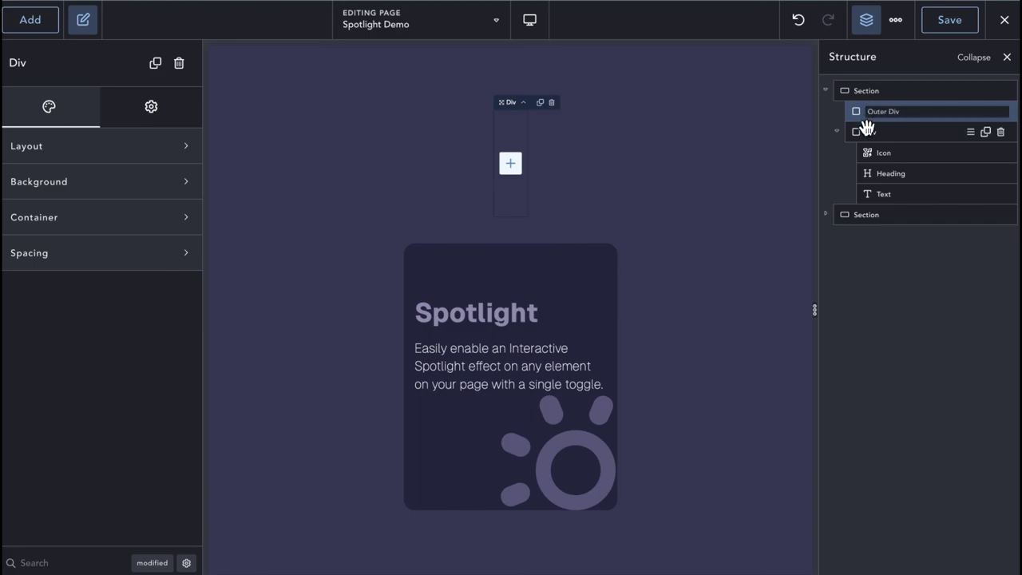
Rename the divs Inner Div and Outer Div and nest Inner Div inside Outer Div.
{"action": "left_click", "coordinate": [870, 130]}
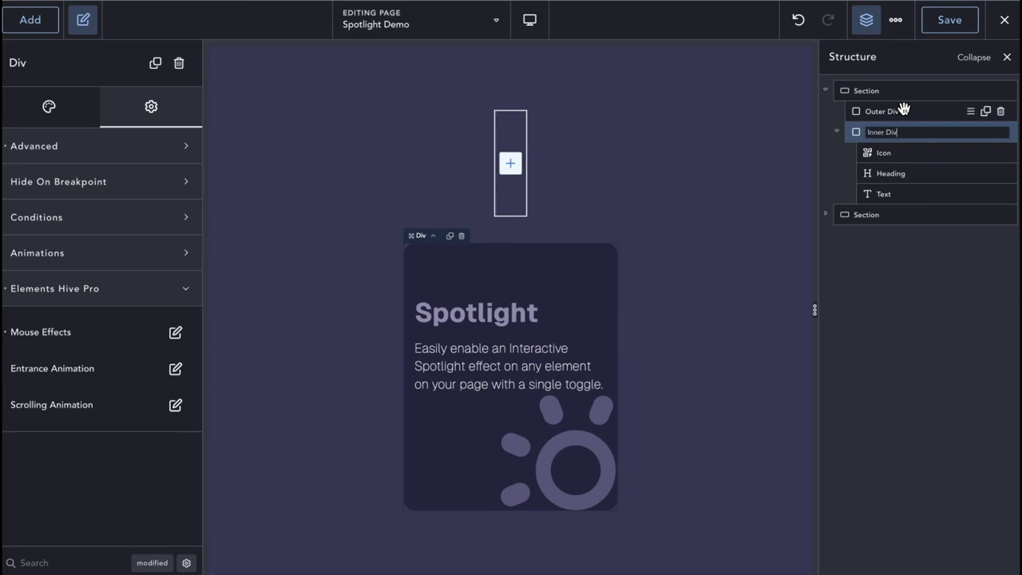
{"action": "left_click", "coordinate": [903, 109]}
{"action": "left_click_drag", "start_coordinate": [888, 121], "coordinate": [862, 127]}
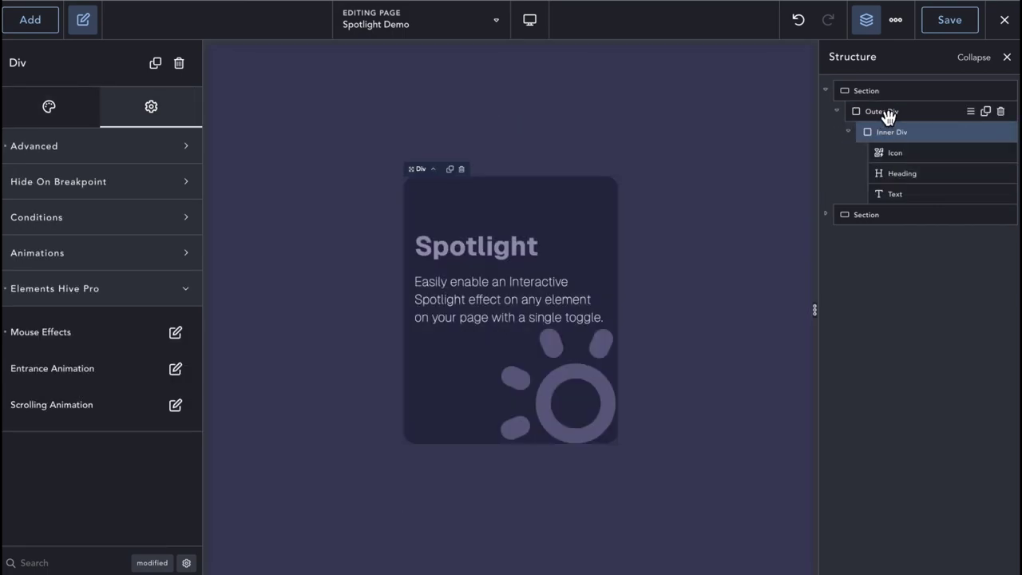
{"action": "left_click", "coordinate": [889, 112]}
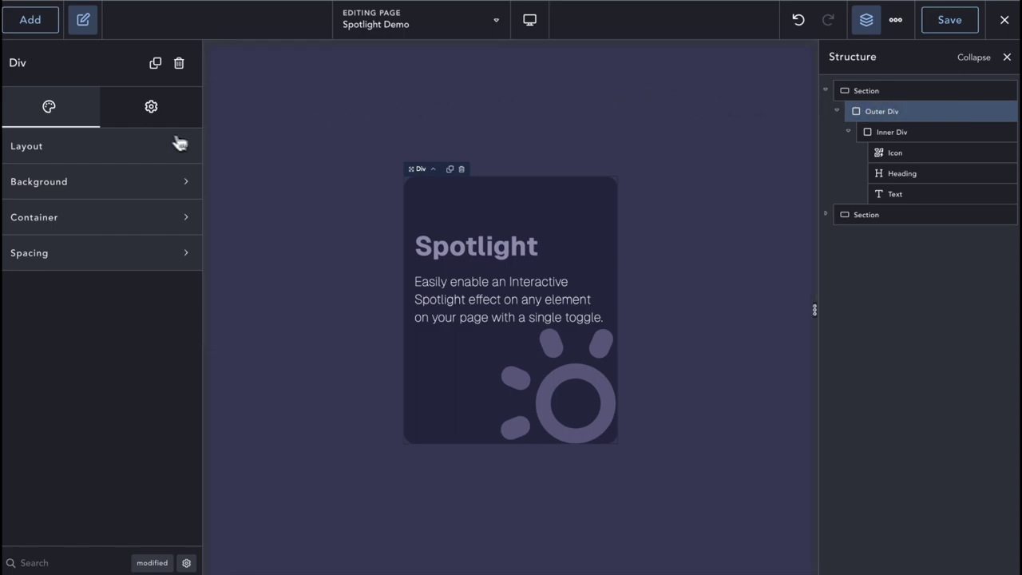
Give the Outer Div 2 px container padding on all sides.
{"action": "left_click", "coordinate": [150, 114]}
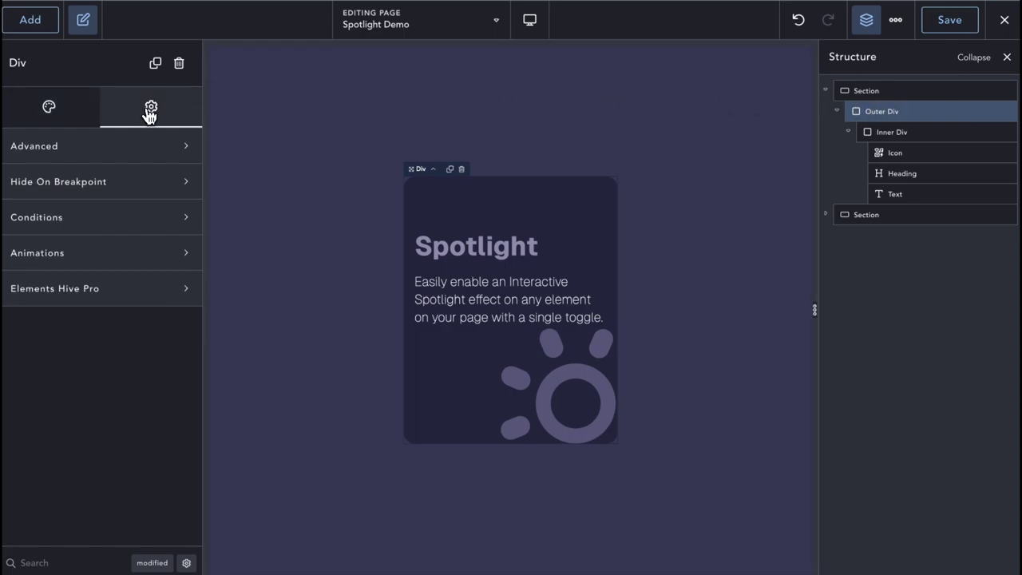
{"action": "left_click", "coordinate": [70, 117]}
{"action": "left_click", "coordinate": [98, 222]}
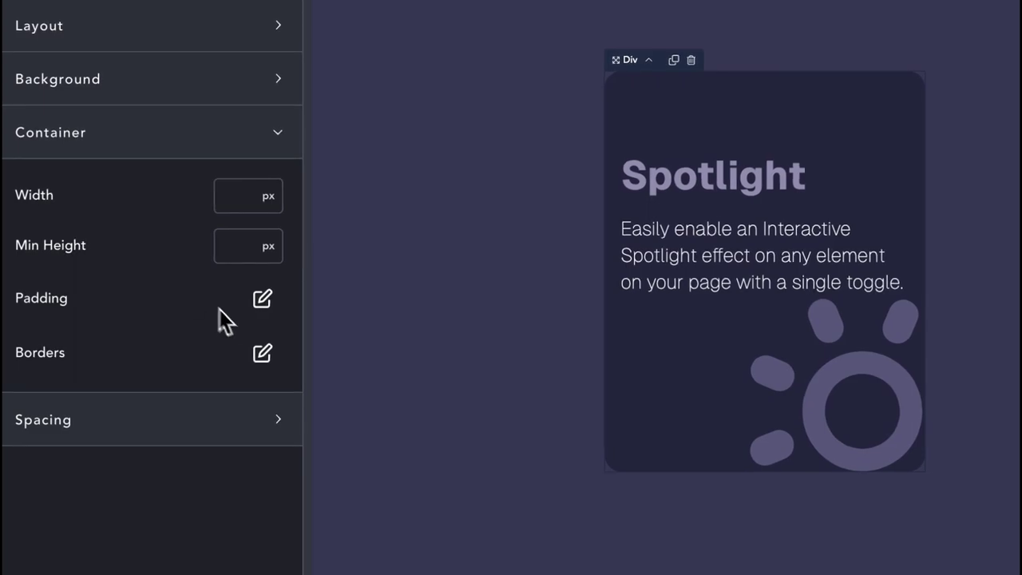
{"action": "left_click", "coordinate": [263, 306]}
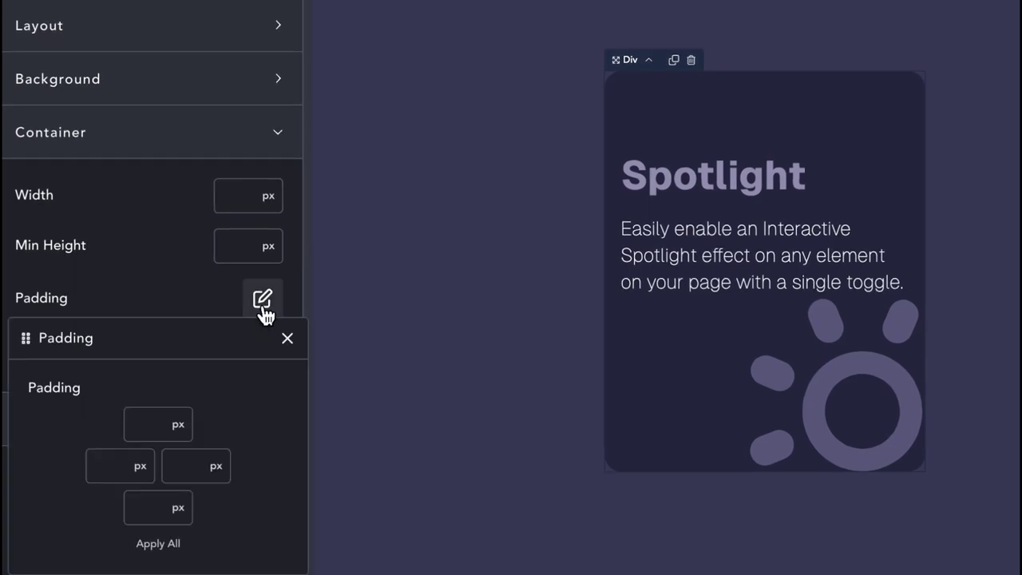
{"action": "left_click", "coordinate": [144, 423]}
{"action": "type", "text": "2"}
{"action": "left_click", "coordinate": [169, 542]}
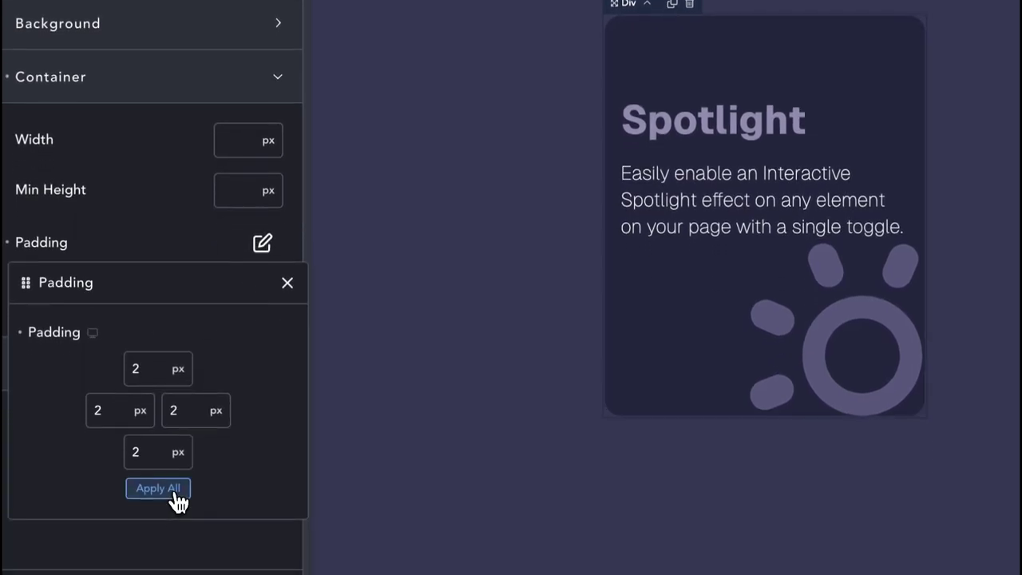
{"action": "left_click", "coordinate": [172, 190]}
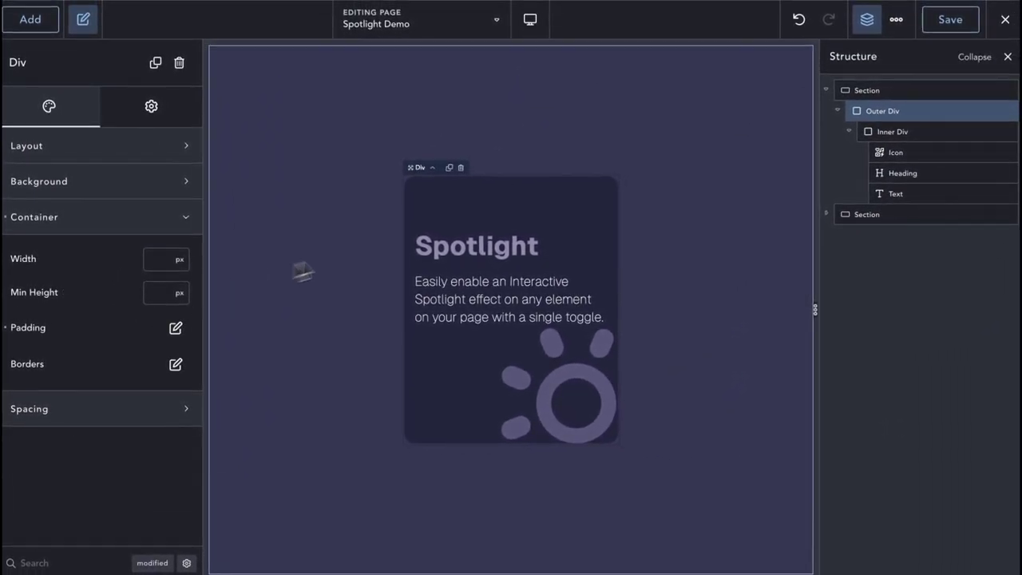
Bring up the Outer Div's Elements Hive Pro settings.
{"action": "left_click", "coordinate": [882, 132]}
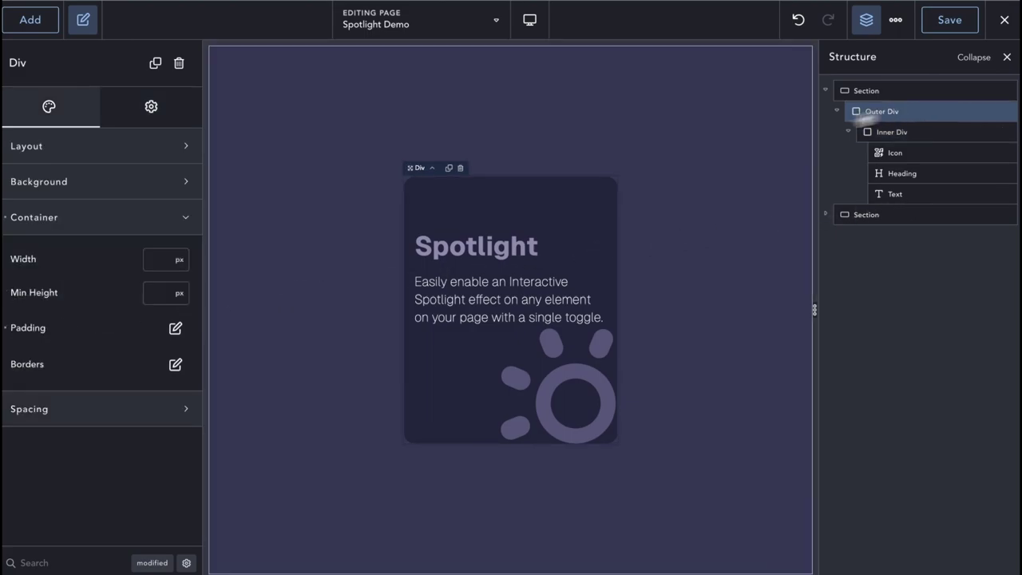
{"action": "left_click", "coordinate": [134, 113]}
{"action": "left_click", "coordinate": [137, 290]}
Enable Spotlight on the Outer Div with a light blue #9DB4FD glow colour.
{"action": "left_click", "coordinate": [176, 333]}
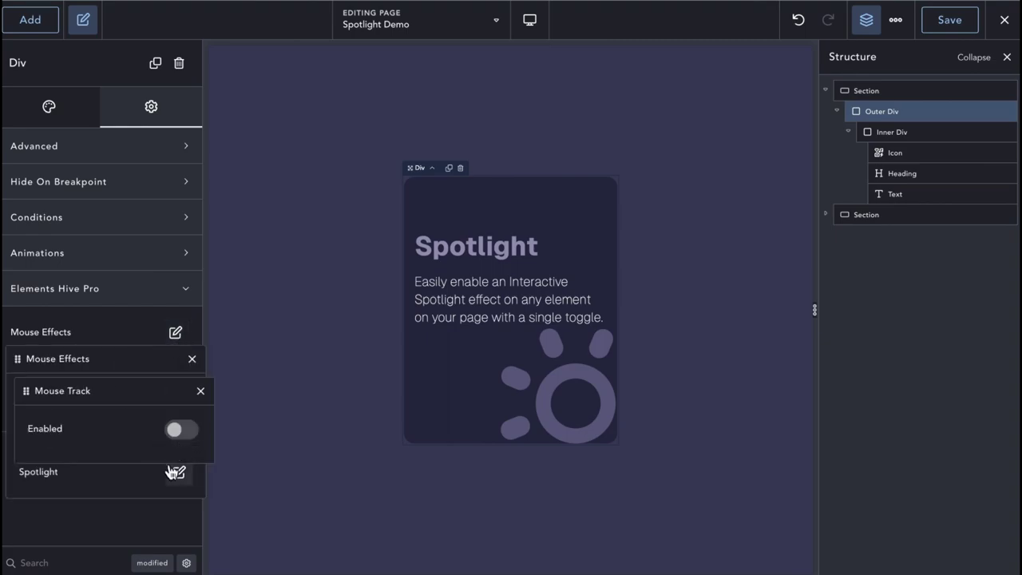
{"action": "left_click", "coordinate": [181, 429]}
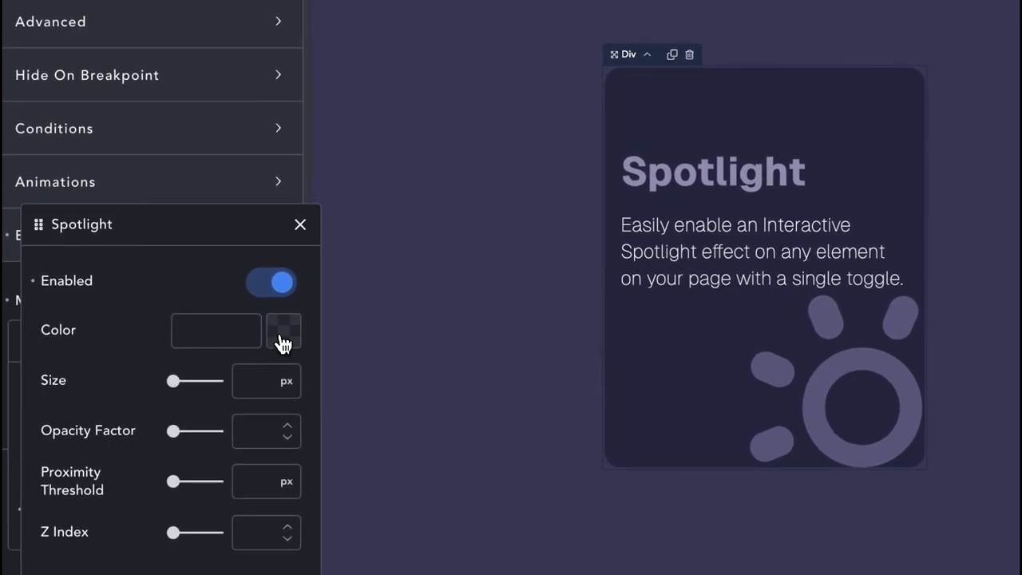
{"action": "left_click", "coordinate": [283, 344]}
{"action": "left_click_drag", "start_coordinate": [212, 482], "coordinate": [219, 485]}
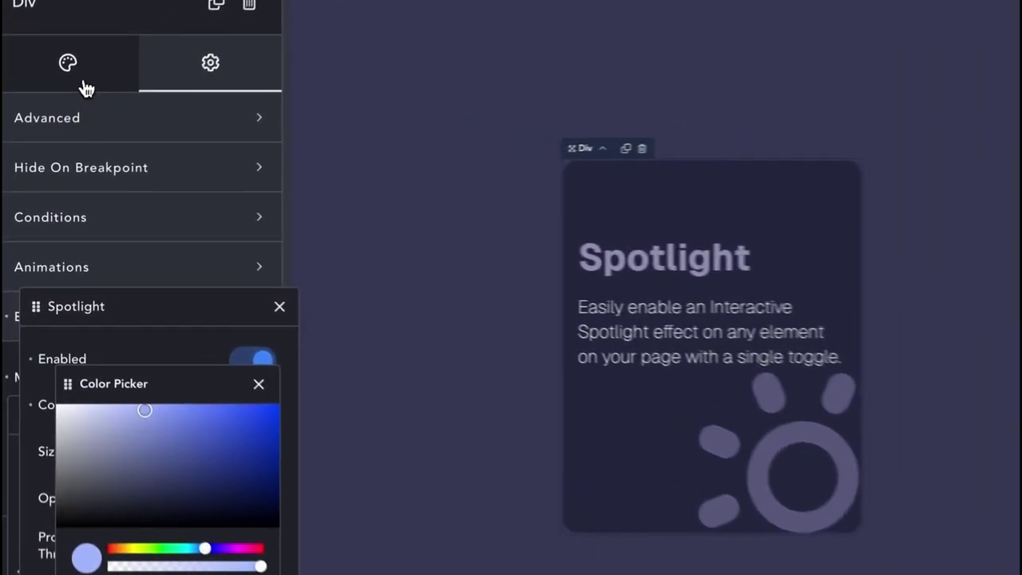
{"action": "left_click", "coordinate": [83, 80]}
{"action": "left_click", "coordinate": [237, 420]}
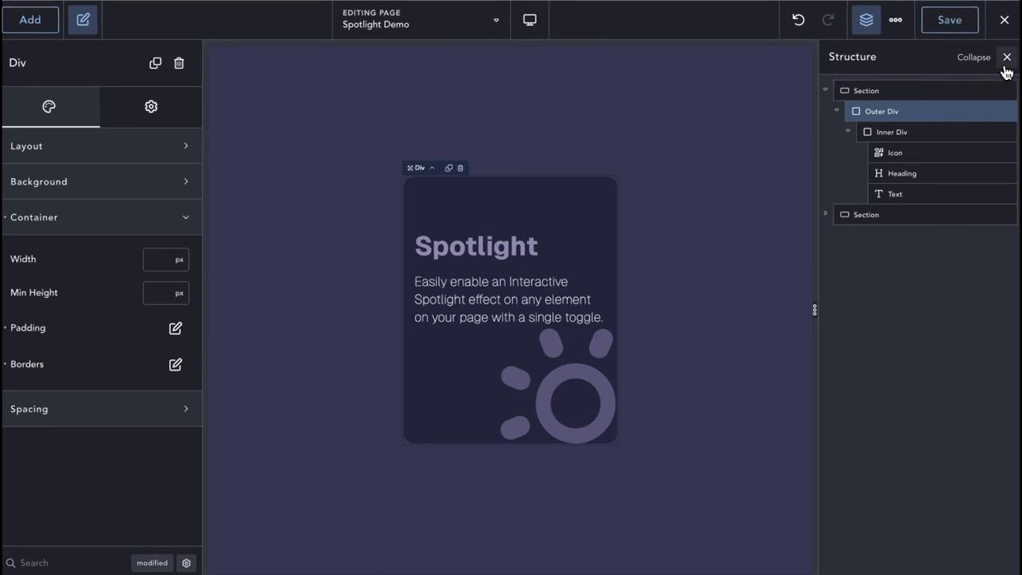
Hide the Structure panel and bring up the exit options to preview the Spotlight Demo page.
{"action": "left_click", "coordinate": [1007, 57]}
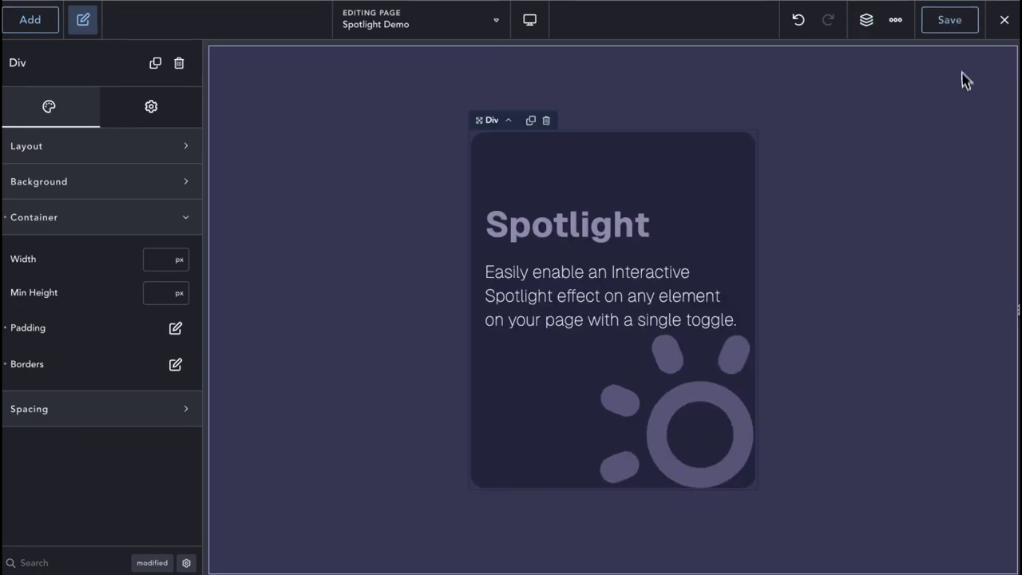
{"action": "left_click", "coordinate": [1004, 24]}
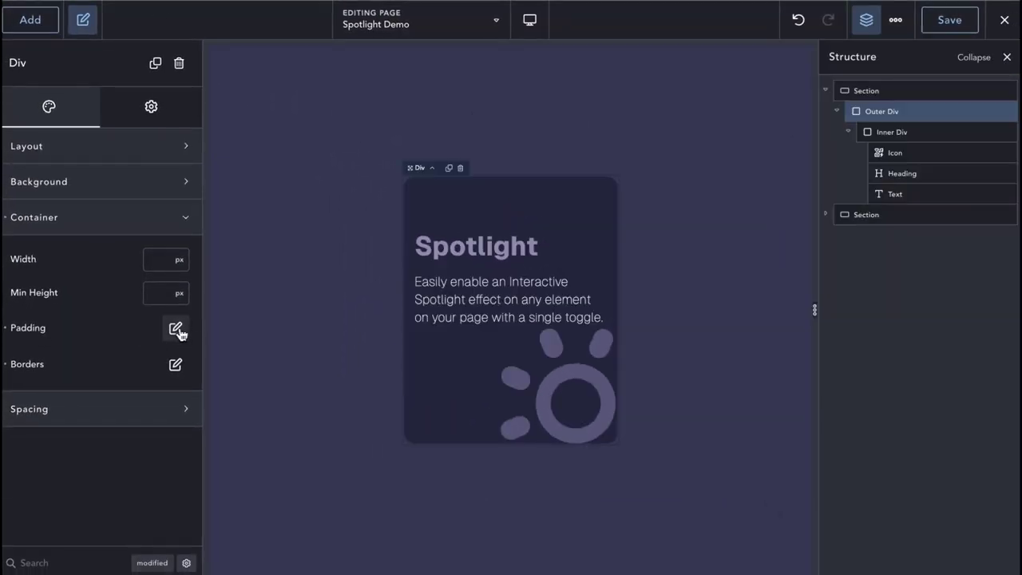
Set the Outer Div's padding to 4 px on every side and save the page.
{"action": "left_click", "coordinate": [176, 329]}
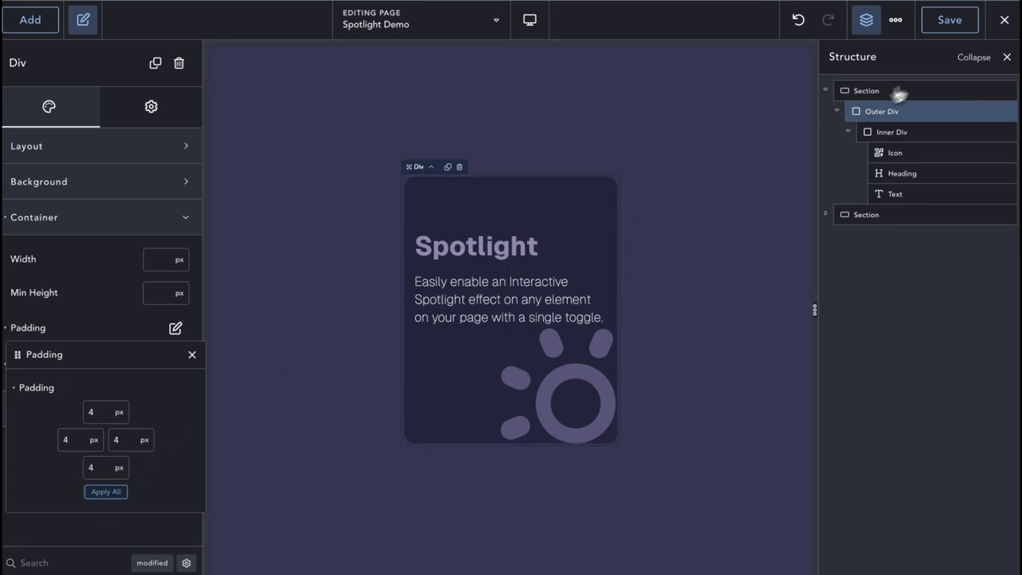
{"action": "left_click", "coordinate": [948, 27]}
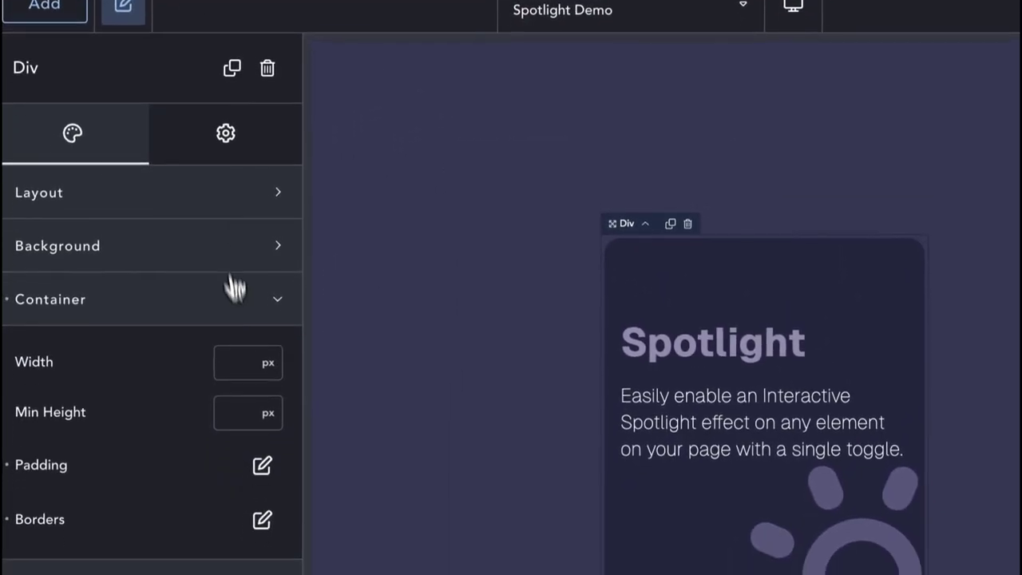
Raise the Outer Div spotlight's Opacity Factor to 3 with colour #839EFFFF.
{"action": "left_click", "coordinate": [226, 134]}
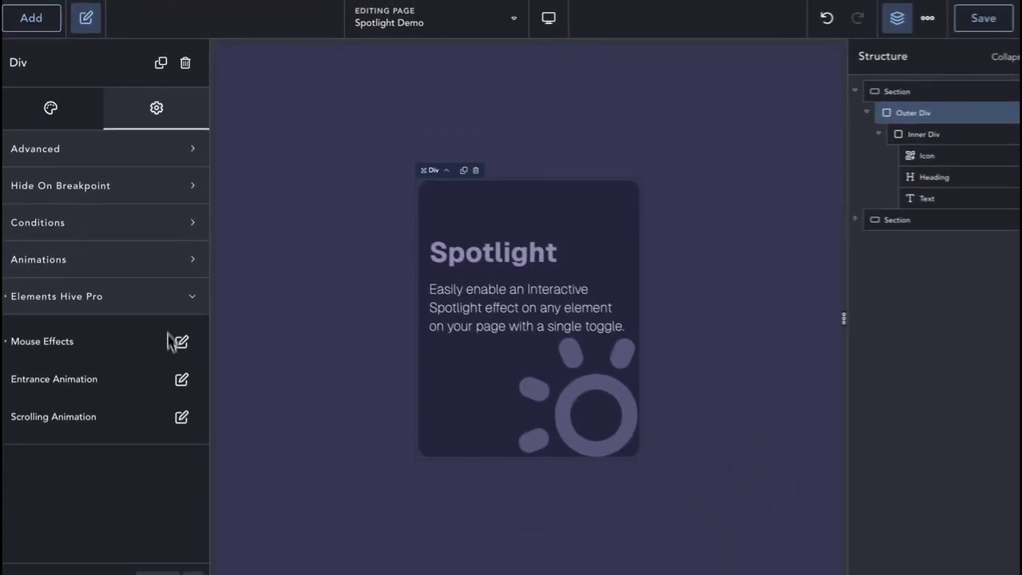
{"action": "left_click", "coordinate": [262, 469]}
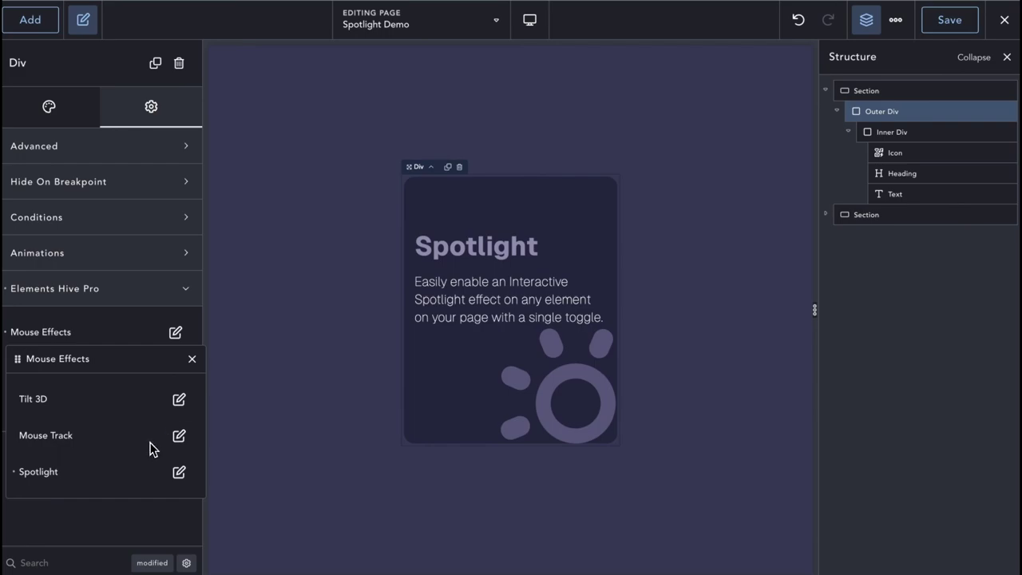
{"action": "left_click", "coordinate": [178, 473]}
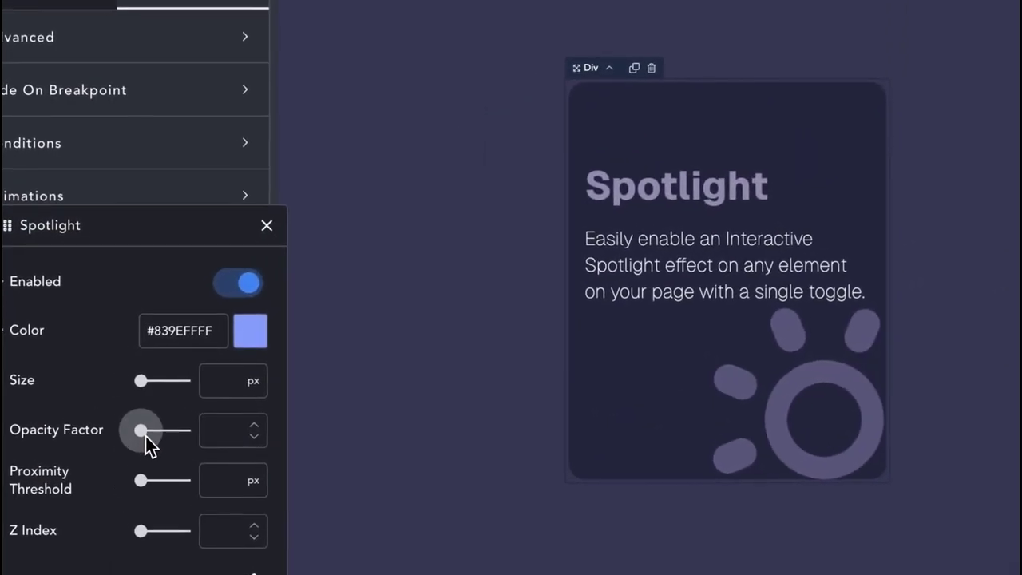
{"action": "left_click_drag", "start_coordinate": [115, 410], "coordinate": [148, 411]}
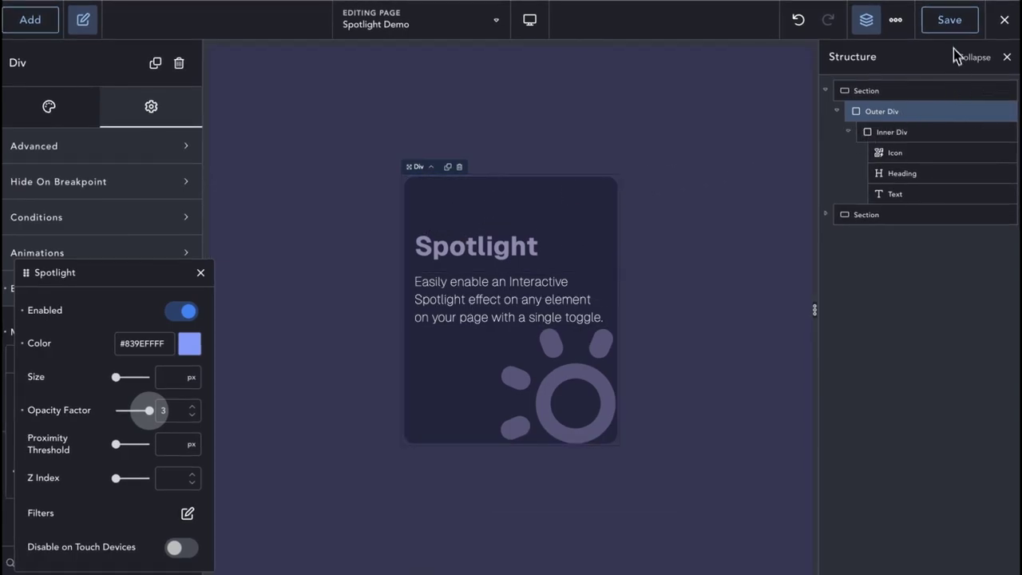
{"action": "key", "text": "Escape"}
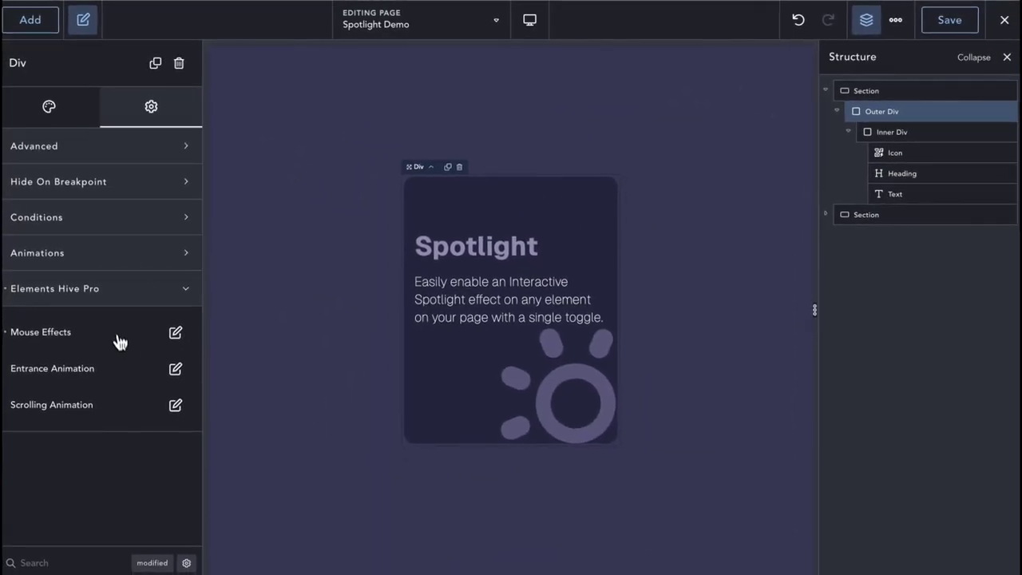
Inspect the Outer Div's border styling settings.
{"action": "left_click", "coordinate": [71, 114]}
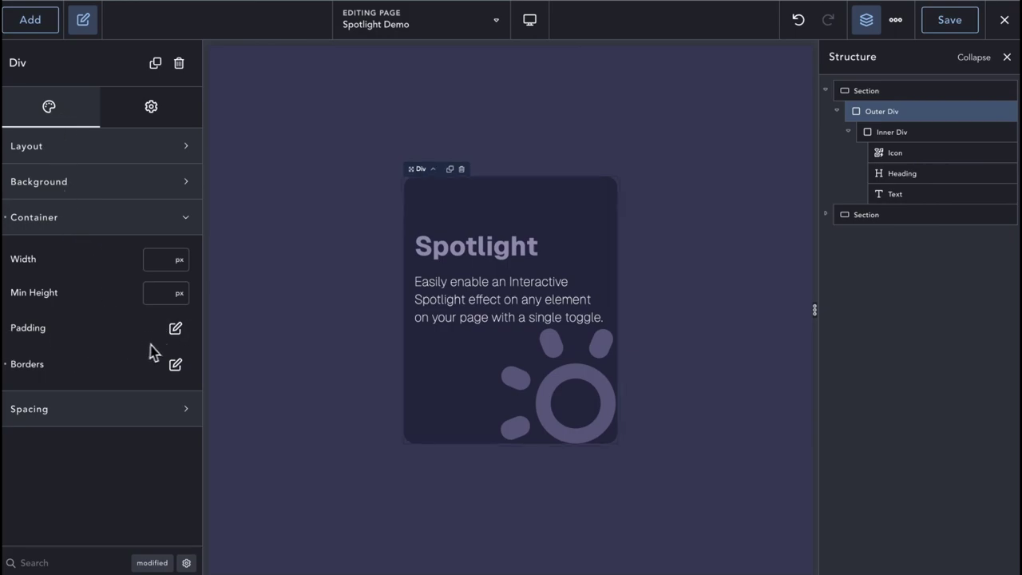
{"action": "left_click", "coordinate": [175, 366]}
{"action": "left_click", "coordinate": [192, 320]}
Add a 20 px blur filter to the Outer Div's spotlight and save the page.
{"action": "left_click", "coordinate": [153, 110]}
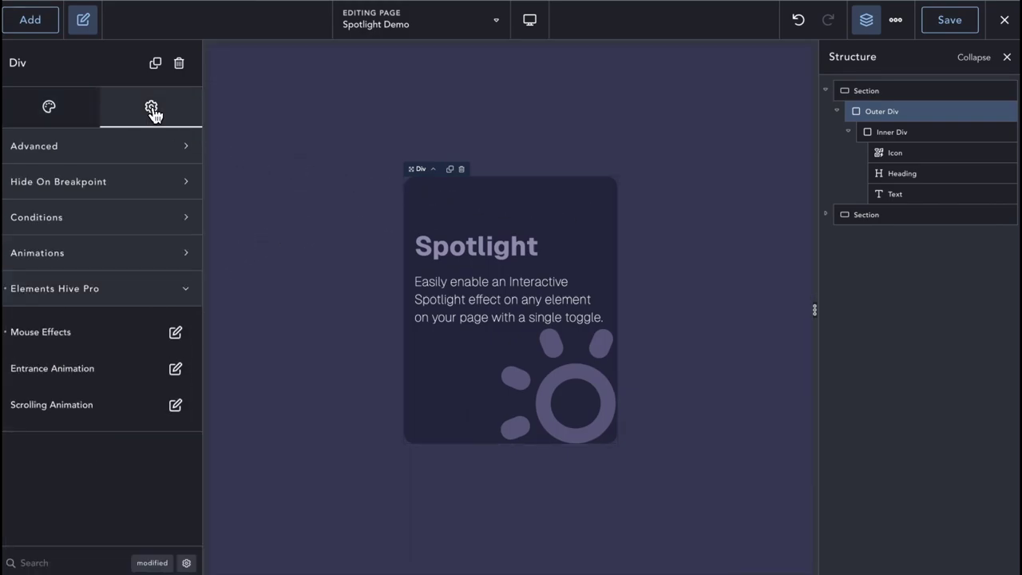
{"action": "left_click", "coordinate": [171, 332]}
{"action": "left_click", "coordinate": [177, 470]}
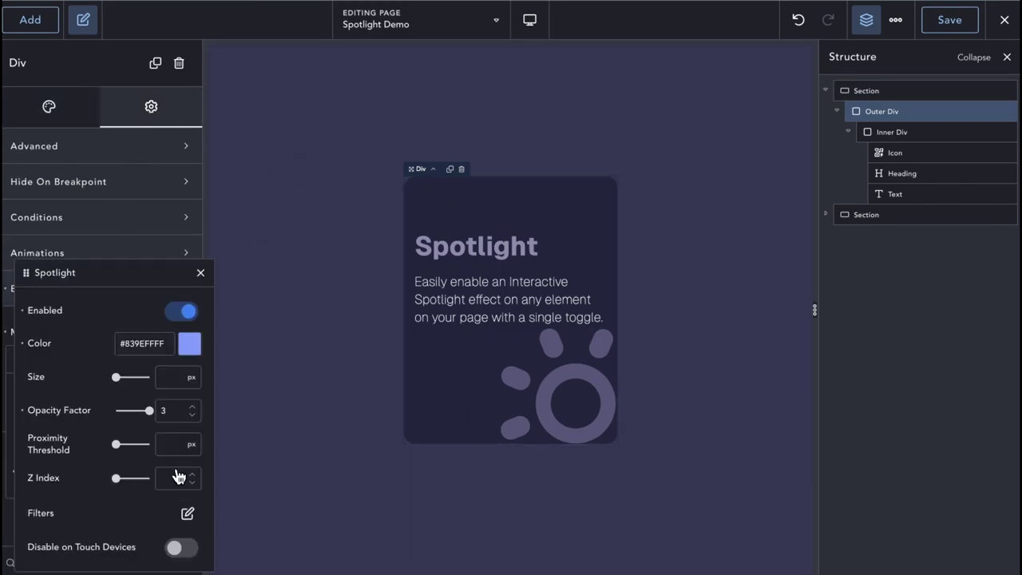
{"action": "left_click", "coordinate": [186, 513]}
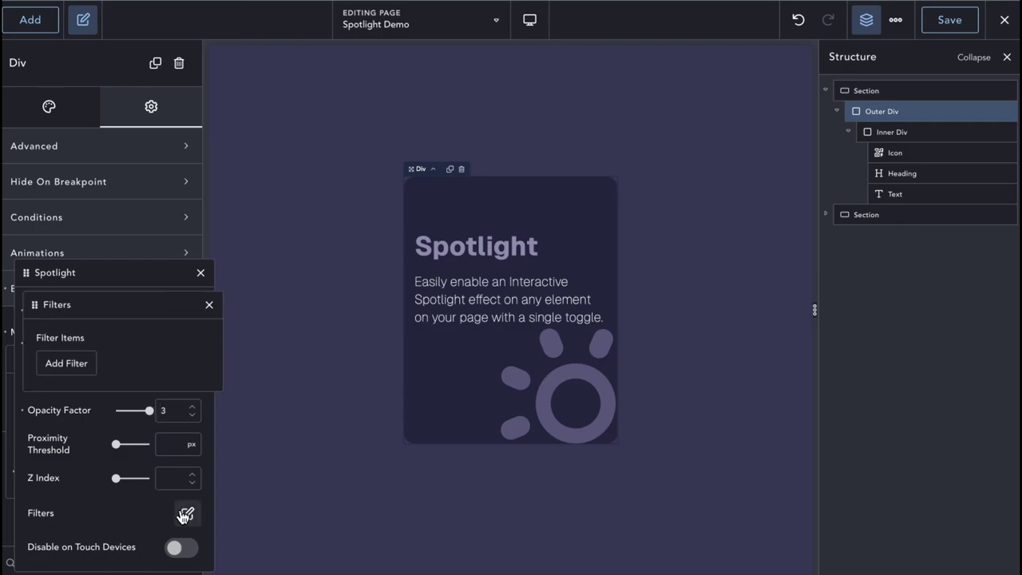
{"action": "left_click", "coordinate": [81, 381]}
{"action": "left_click", "coordinate": [103, 412]}
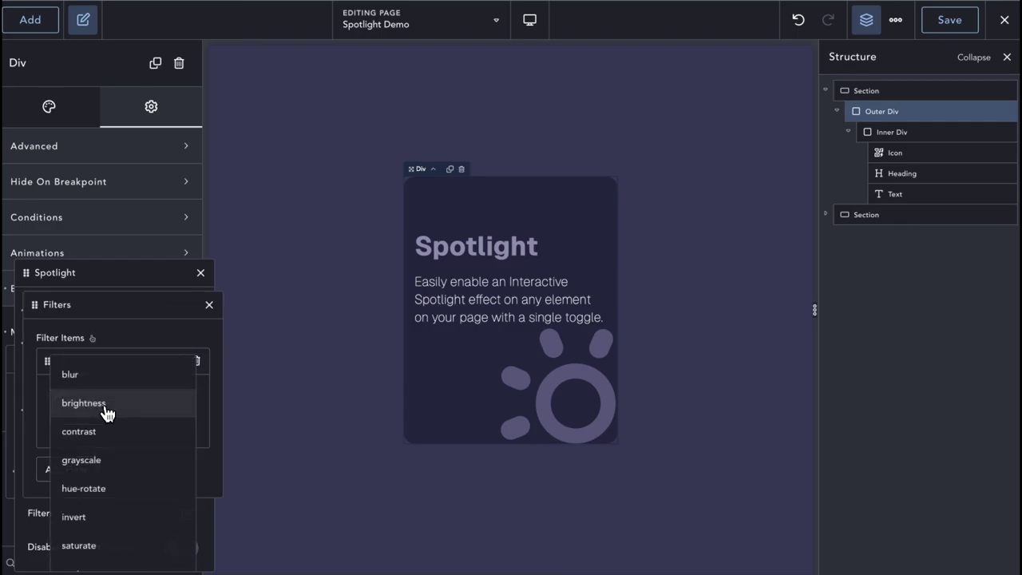
{"action": "left_click", "coordinate": [102, 383]}
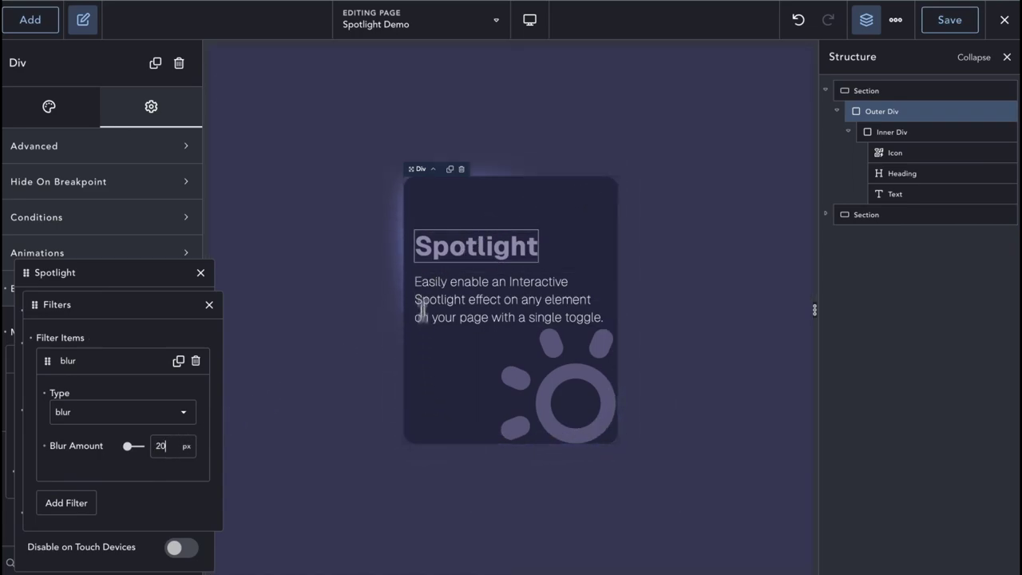
{"action": "left_click", "coordinate": [946, 23]}
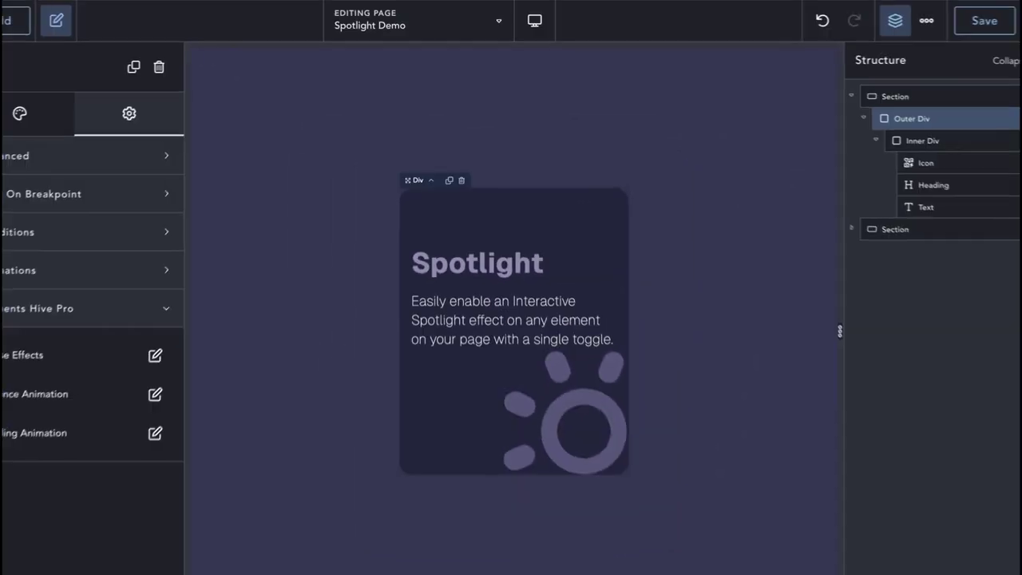
Give the Inner Div a spotlight in blue-grey #4A6696FF at 500 px size.
{"action": "left_click", "coordinate": [500, 209]}
{"action": "left_click", "coordinate": [155, 355]}
{"action": "left_click", "coordinate": [158, 506]}
{"action": "left_click", "coordinate": [143, 351]}
{"action": "left_click_drag", "start_coordinate": [154, 454], "coordinate": [145, 455]}
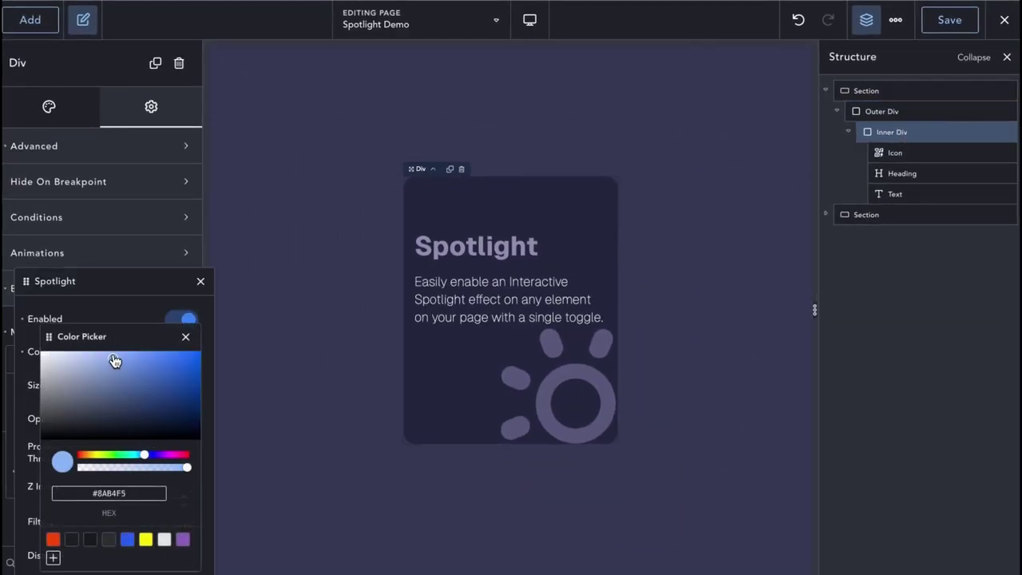
{"action": "left_click", "coordinate": [118, 400]}
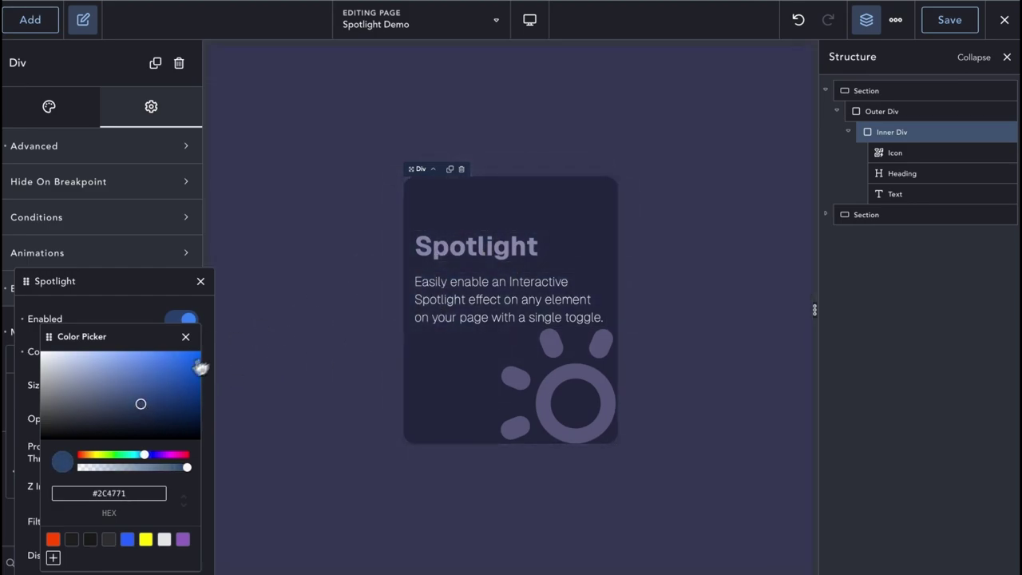
{"action": "left_click", "coordinate": [116, 397]}
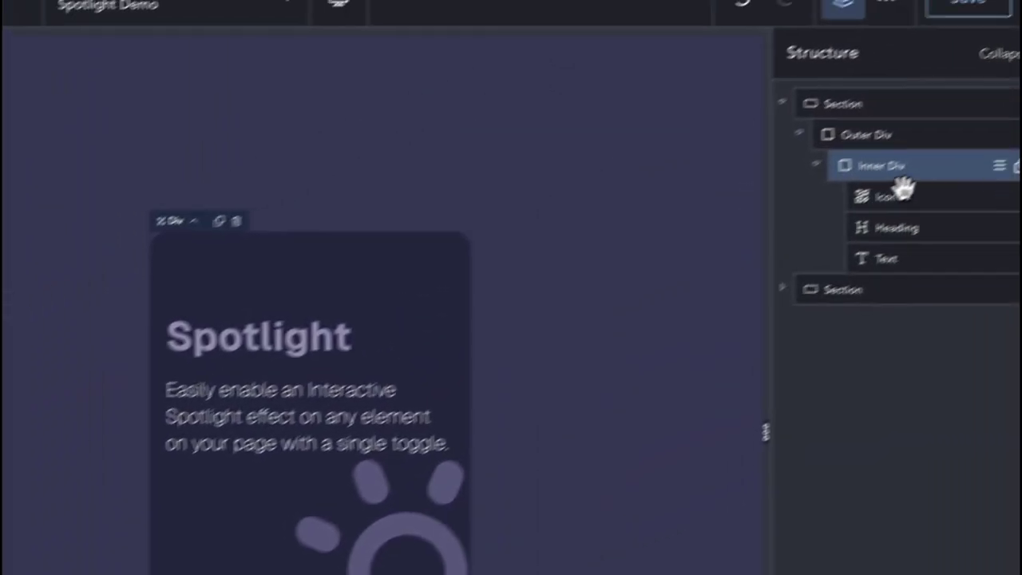
Set the Outer Div spotlight's Proximity Threshold to 70 and save the page.
{"action": "left_click", "coordinate": [855, 135]}
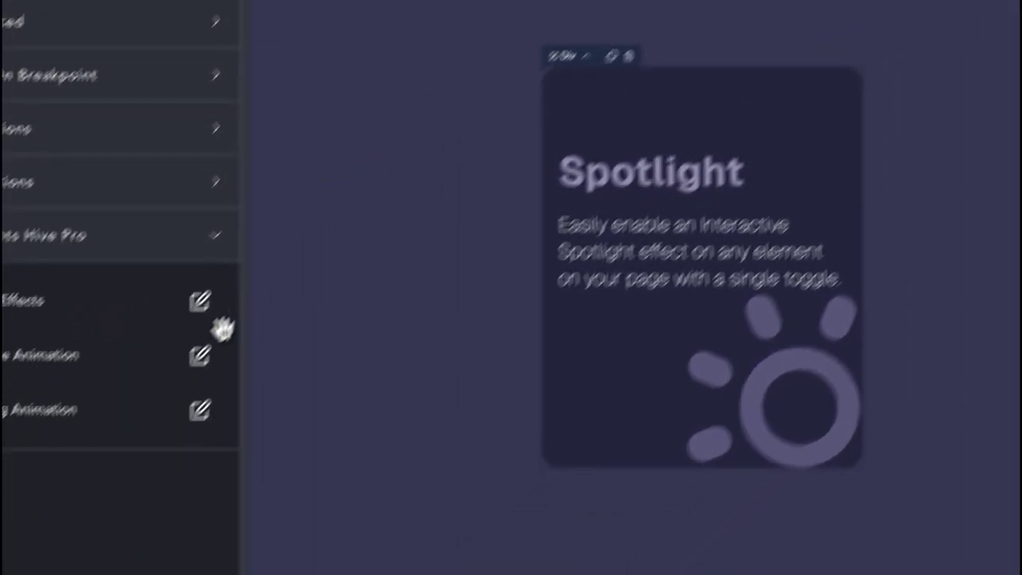
{"action": "left_click", "coordinate": [257, 241]}
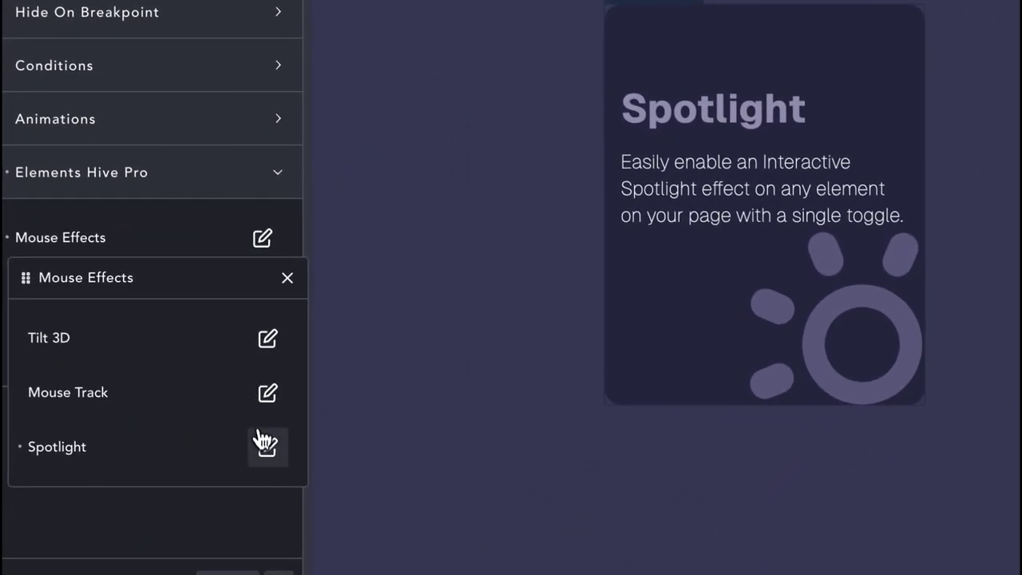
{"action": "left_click", "coordinate": [266, 445]}
{"action": "left_click", "coordinate": [242, 404]}
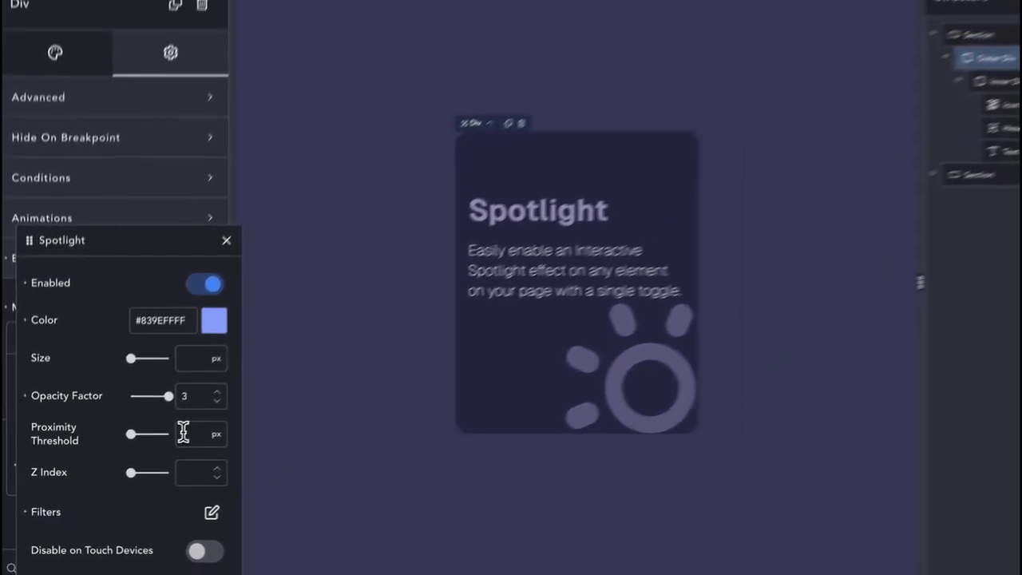
{"action": "type", "text": "70"}
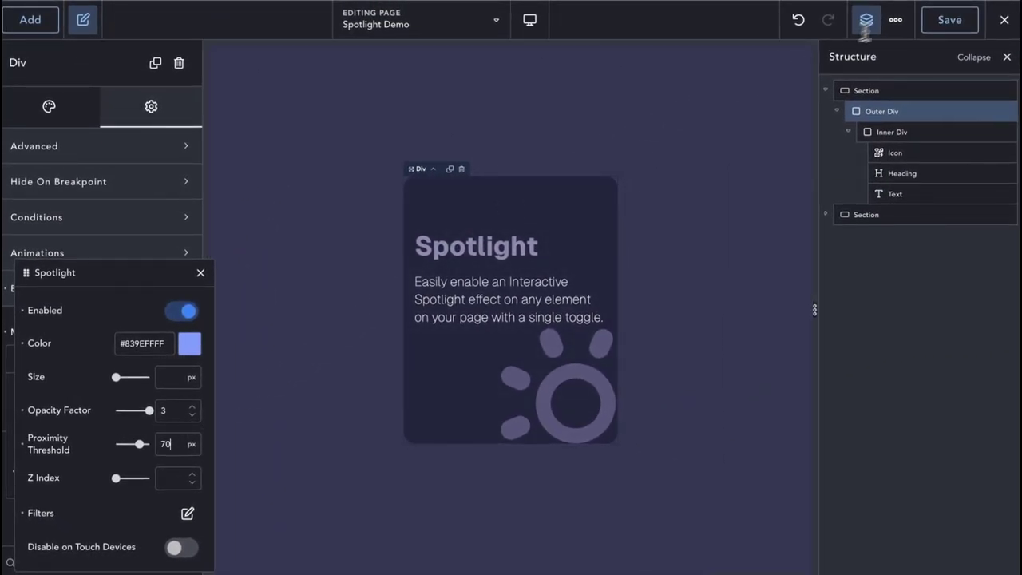
{"action": "left_click", "coordinate": [947, 24]}
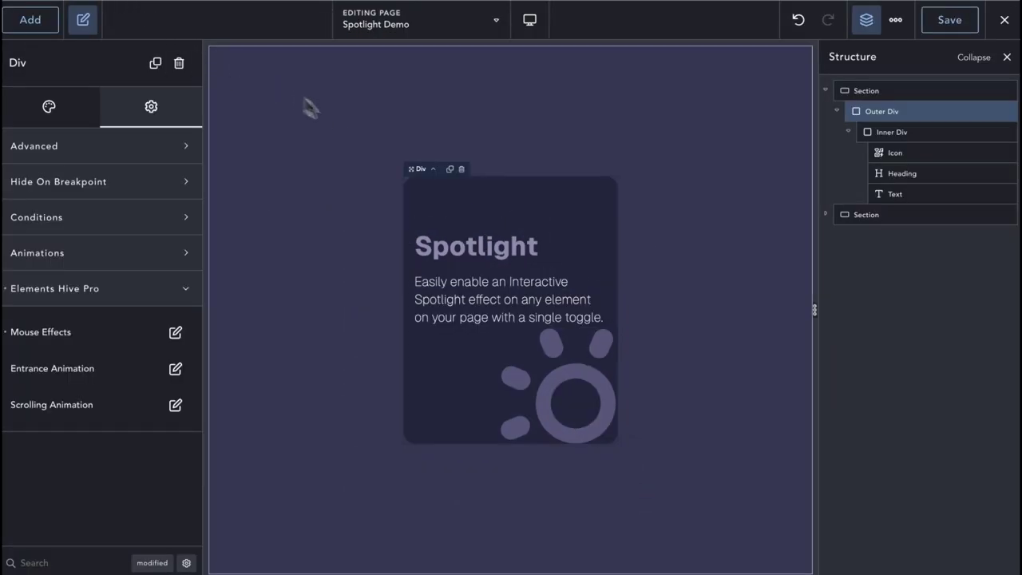
{"action": "left_click", "coordinate": [351, 128]}
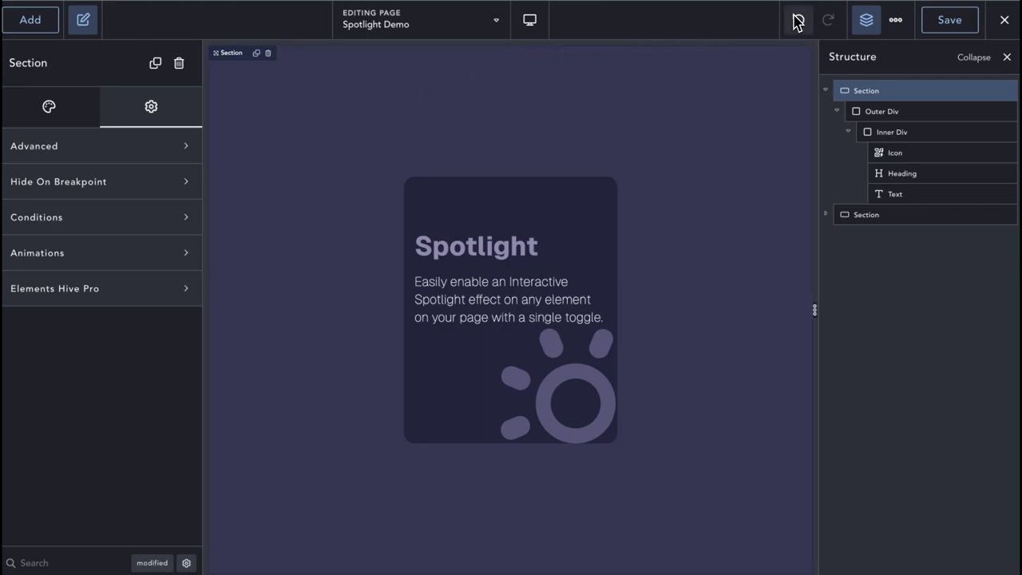
Enable a spotlight on the Section in a muted blue-grey colour.
{"action": "left_click", "coordinate": [172, 290]}
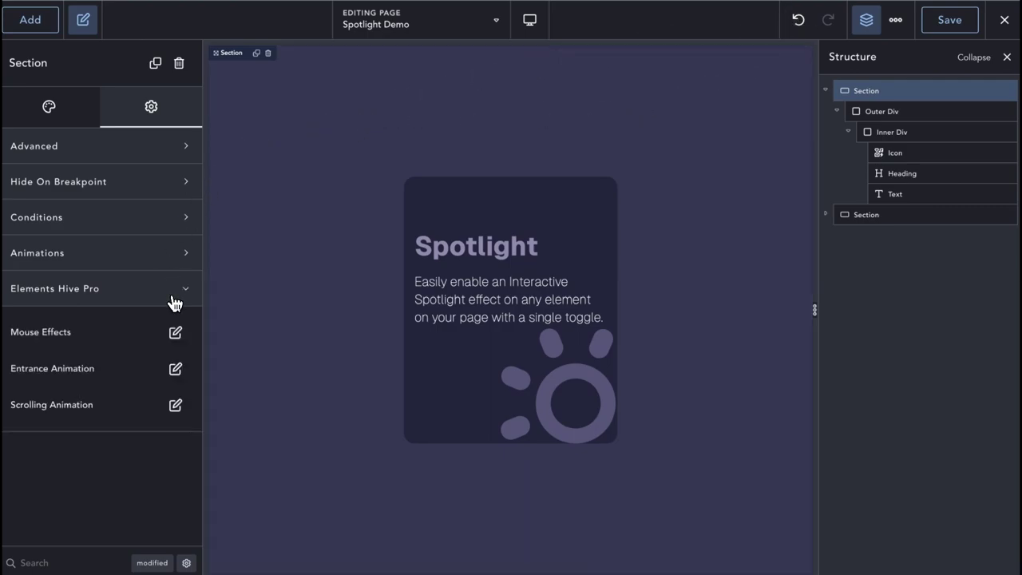
{"action": "left_click", "coordinate": [178, 406]}
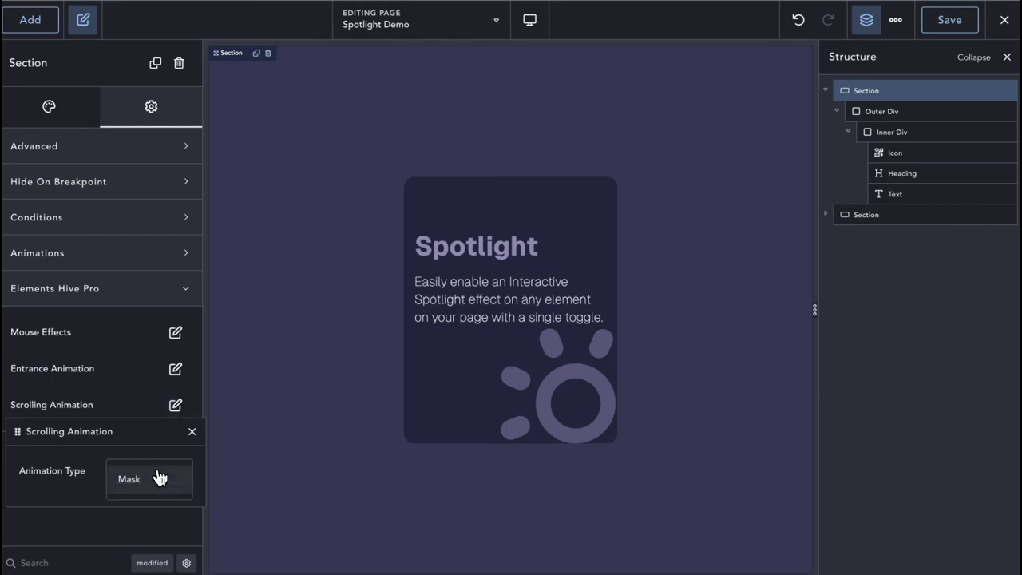
{"action": "left_click", "coordinate": [143, 395]}
{"action": "left_click", "coordinate": [174, 332]}
{"action": "left_click", "coordinate": [176, 433]}
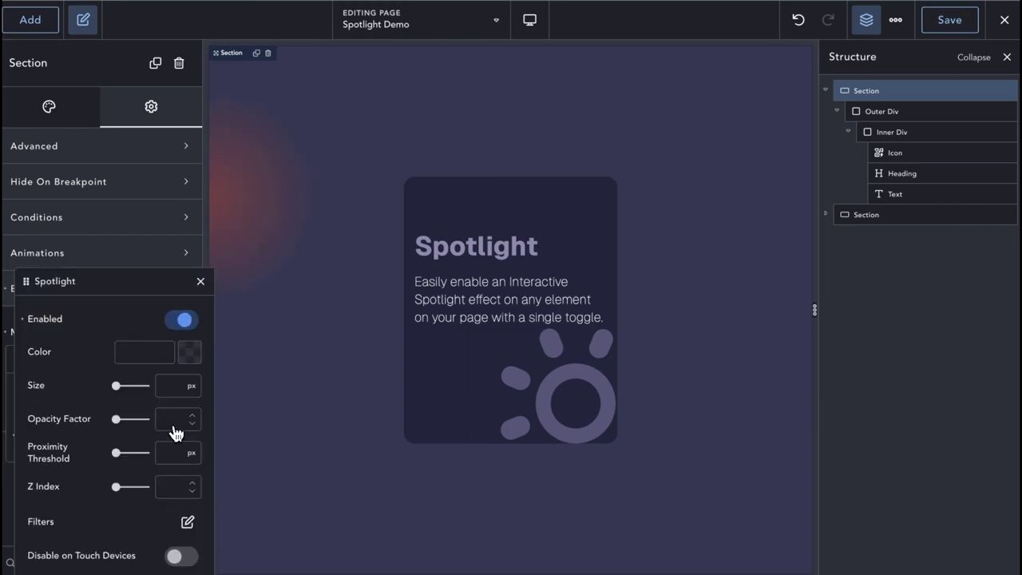
{"action": "left_click", "coordinate": [144, 351]}
{"action": "left_click", "coordinate": [43, 416]}
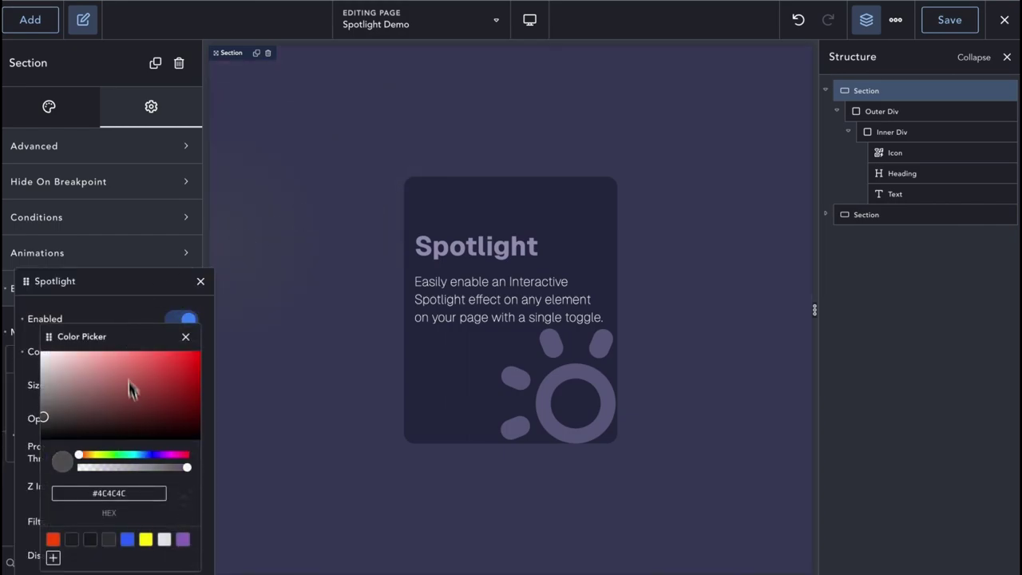
{"action": "left_click", "coordinate": [141, 455]}
{"action": "left_click_drag", "start_coordinate": [127, 407], "coordinate": [112, 399]}
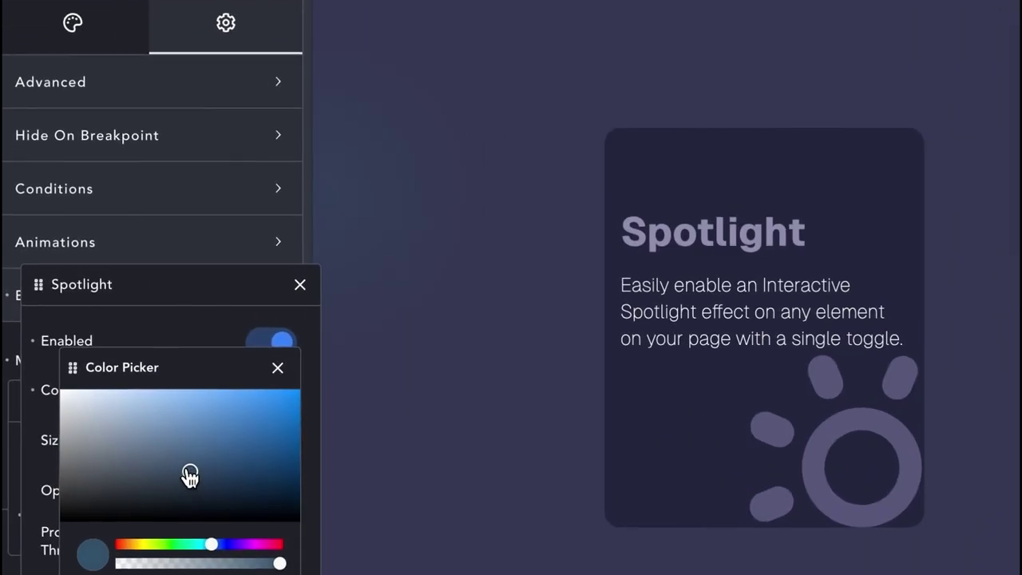
{"action": "left_click", "coordinate": [305, 192]}
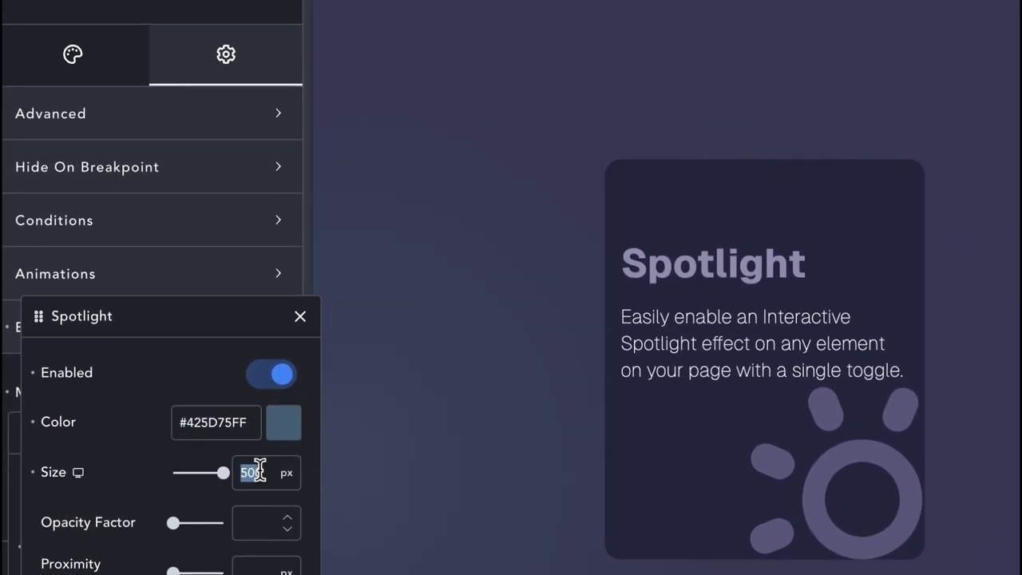
Set the Section spotlight's size to 700 and lighten its blue-grey colour.
{"action": "double_click", "coordinate": [258, 489]}
{"action": "type", "text": "700"}
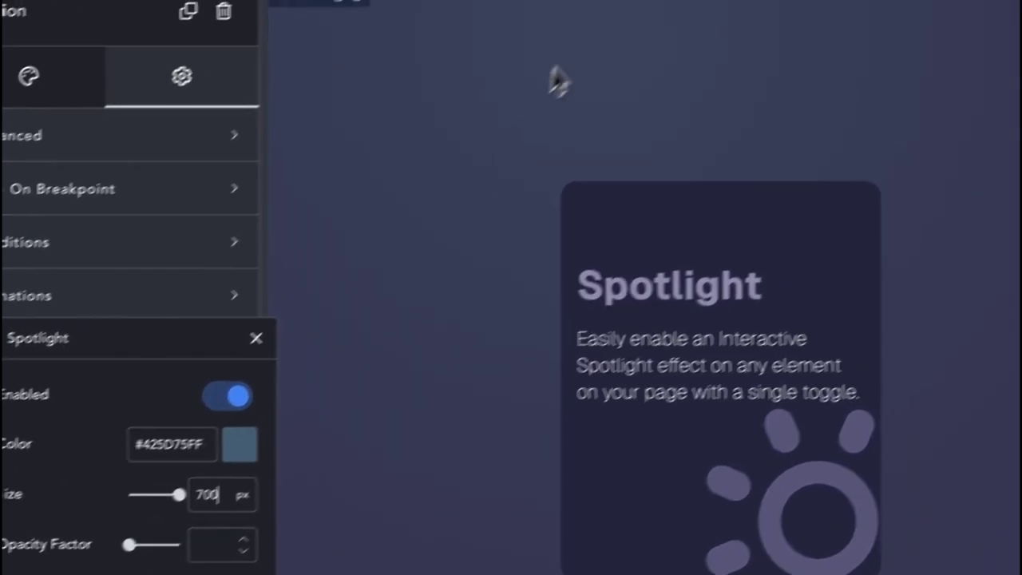
{"action": "left_click", "coordinate": [240, 444]}
{"action": "left_click", "coordinate": [103, 505]}
Add a 30 px blur filter to the Section's spotlight.
{"action": "left_click", "coordinate": [185, 519]}
{"action": "left_click", "coordinate": [67, 375]}
{"action": "left_click", "coordinate": [120, 416]}
{"action": "left_click", "coordinate": [130, 415]}
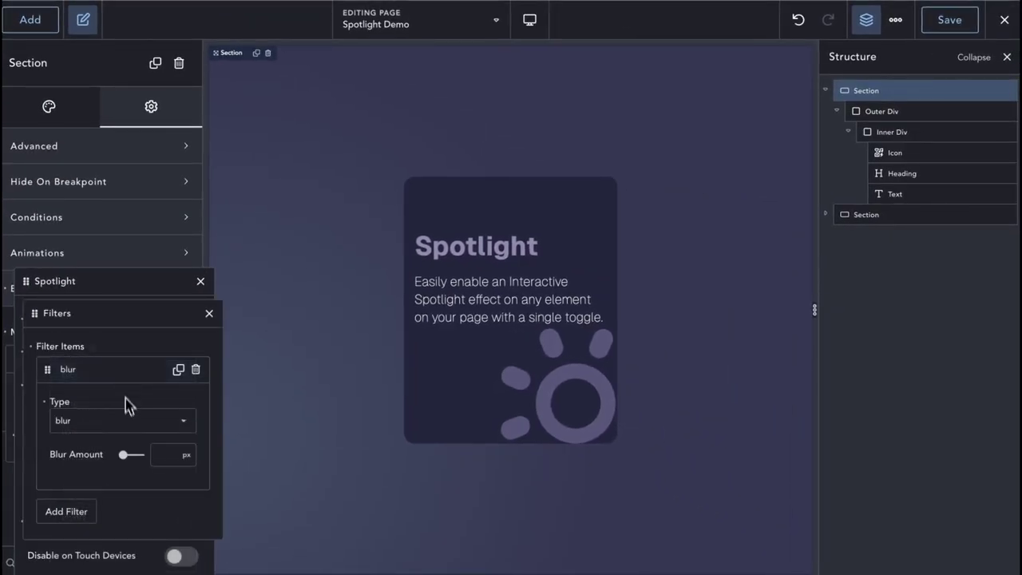
{"action": "left_click", "coordinate": [160, 453]}
{"action": "type", "text": "30"}
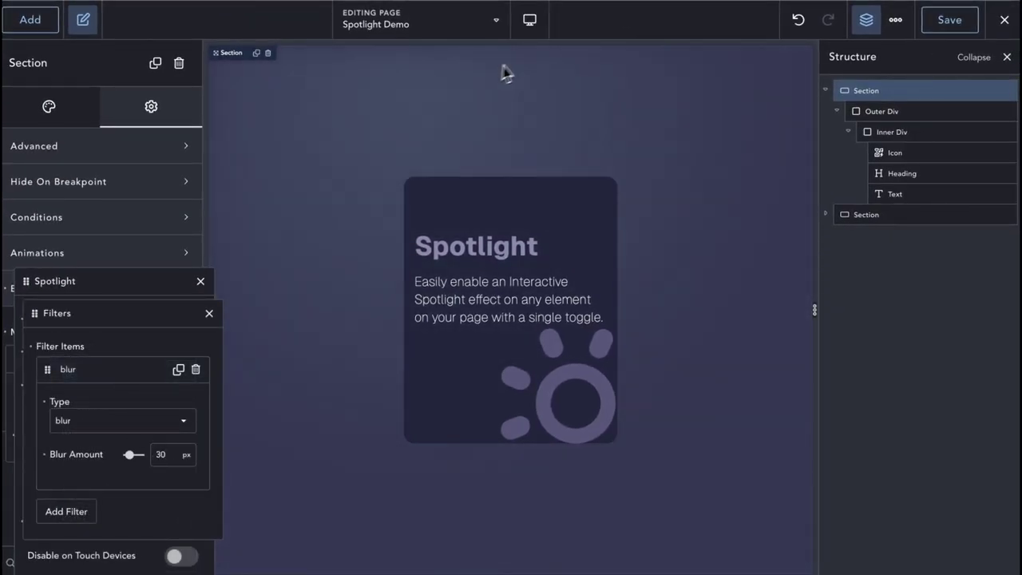
Change the Click Here button's 100 px spotlight colour to grey #989898.
{"action": "left_click", "coordinate": [209, 312]}
{"action": "left_click", "coordinate": [183, 317]}
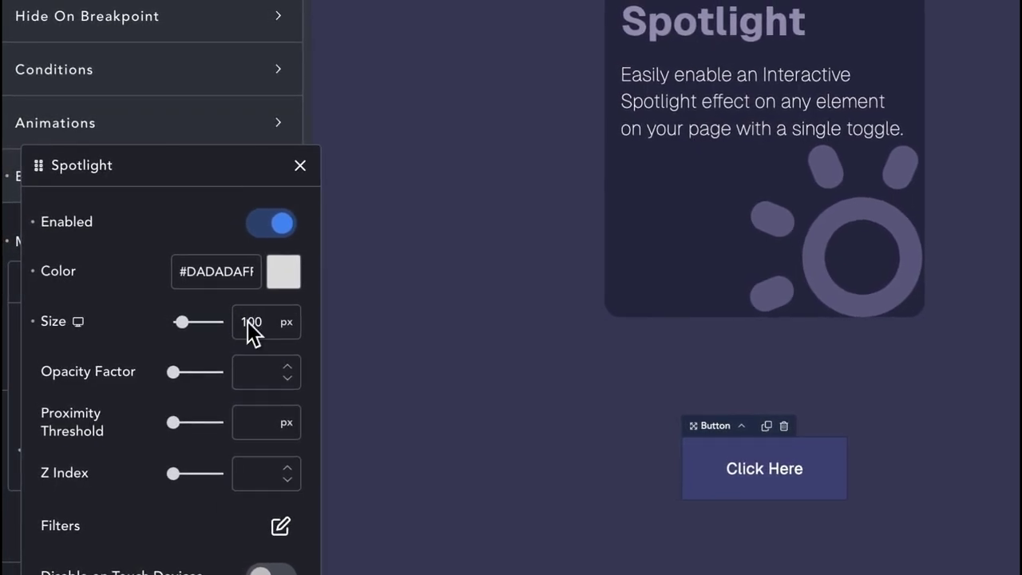
{"action": "left_click", "coordinate": [289, 282]}
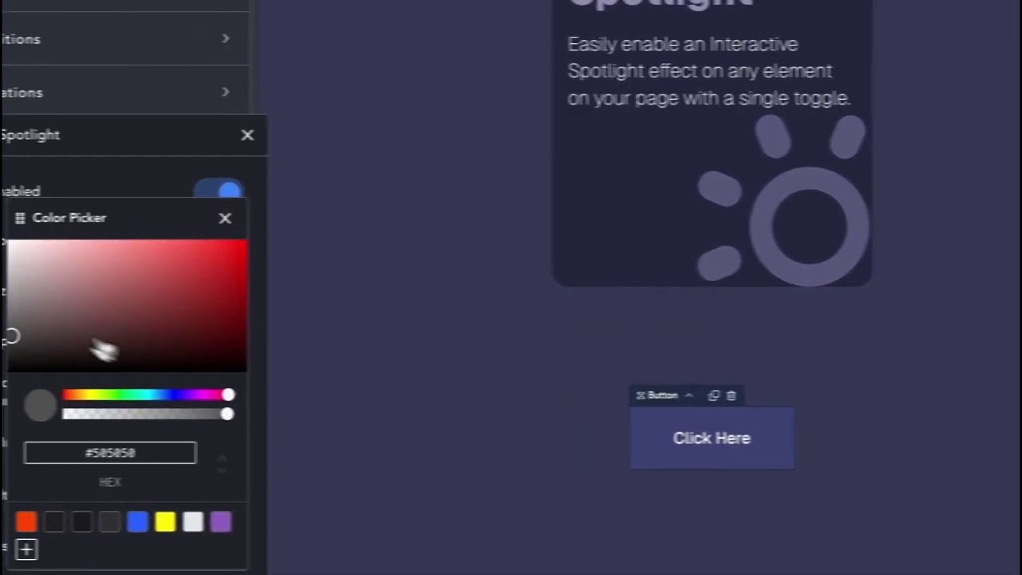
{"action": "left_click", "coordinate": [14, 300]}
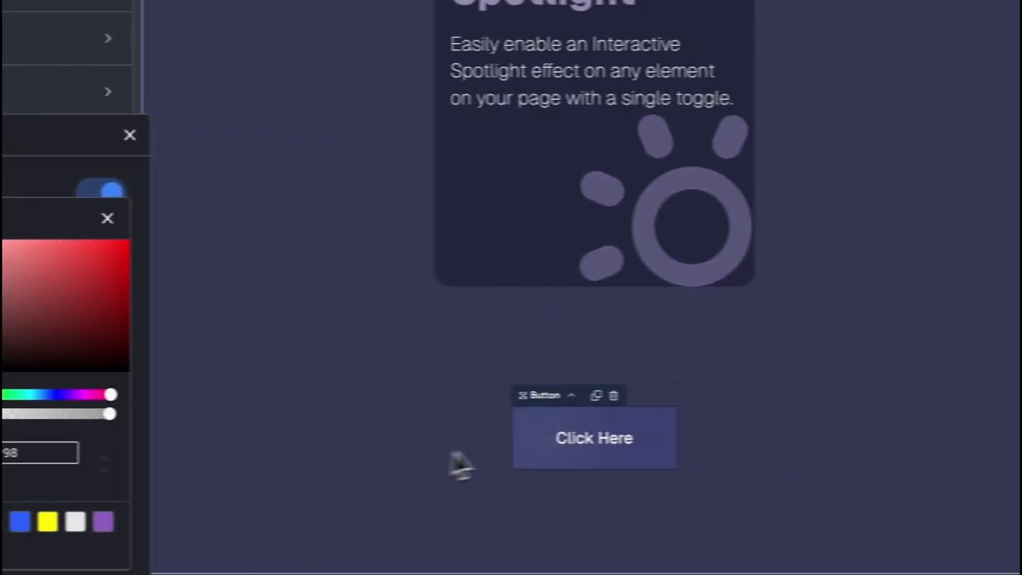